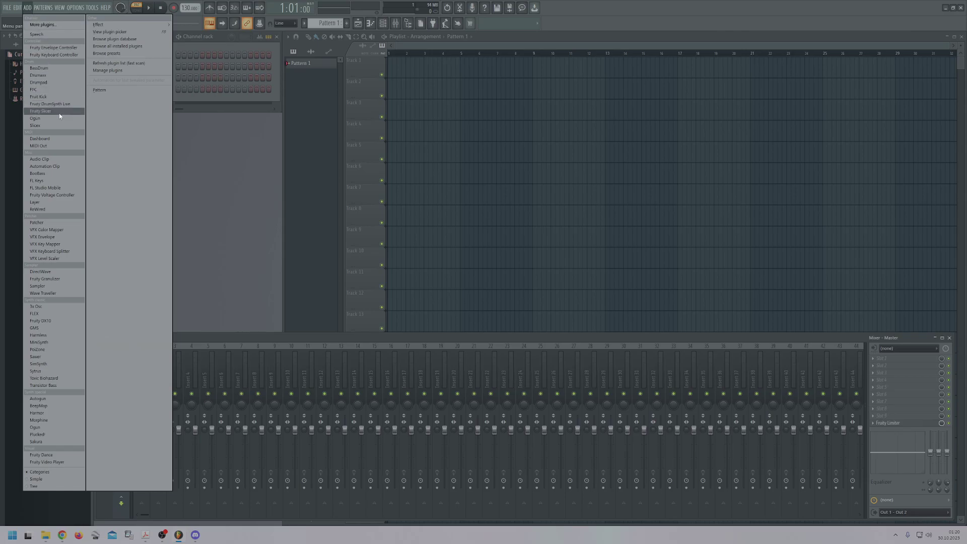
- Add a Sytrus channel, load its Default preset and place the plugin window over the playlist
{"action": "left_click", "coordinate": [59, 371]}
{"action": "left_click_drag", "start_coordinate": [277, 152], "coordinate": [521, 142]}
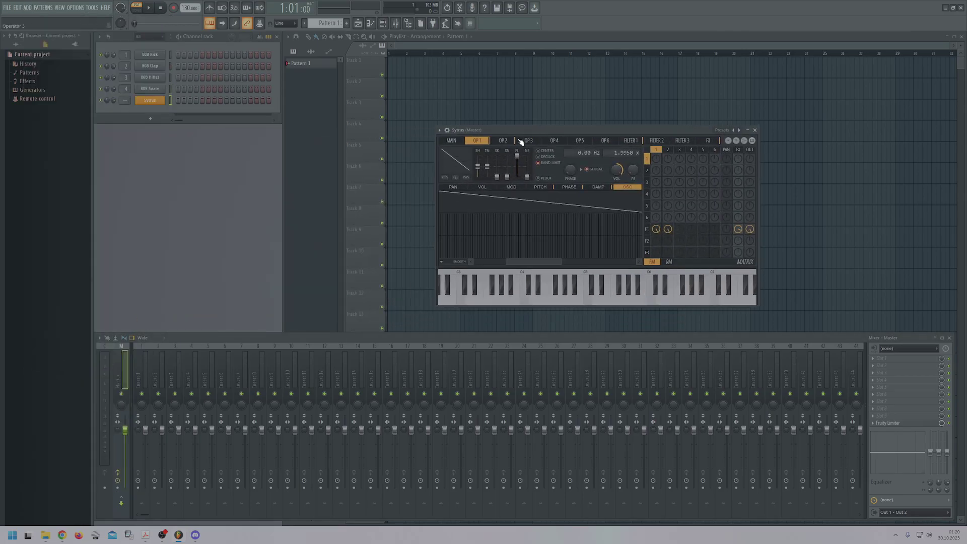
{"action": "left_click", "coordinate": [440, 131]}
{"action": "mouse_move", "coordinate": [452, 153]}
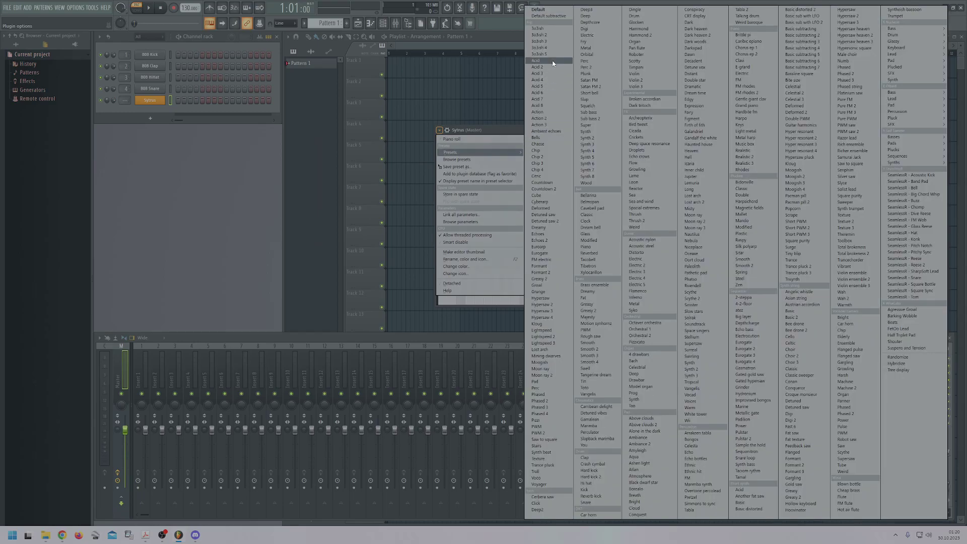
{"action": "left_click", "coordinate": [550, 10]}
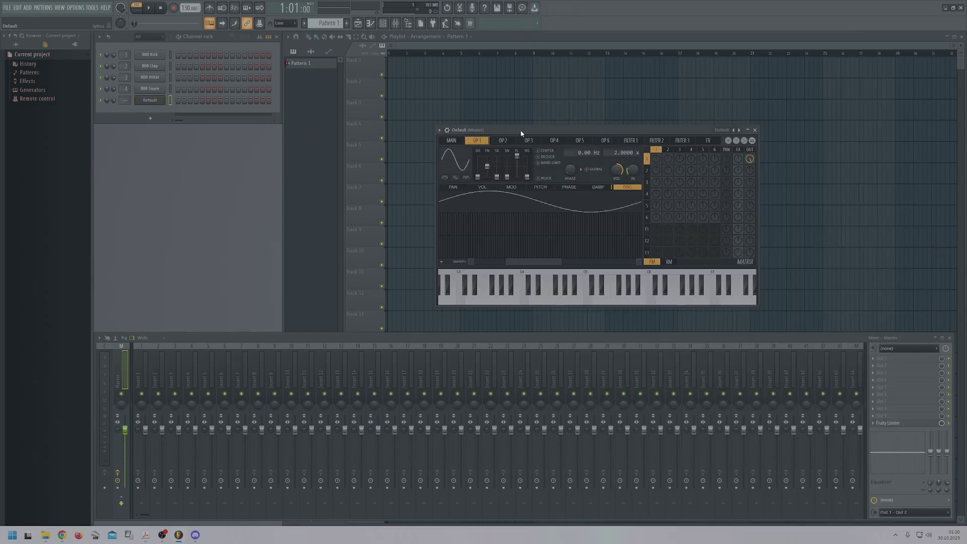
{"action": "left_click_drag", "start_coordinate": [512, 129], "coordinate": [492, 131]}
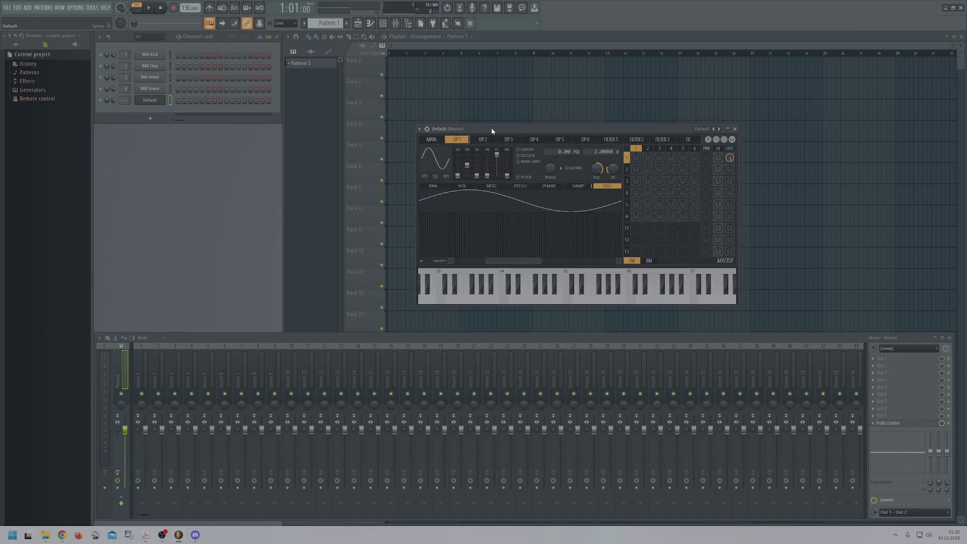
- Set operators 1 and 2 to a sawtooth shape and reshape operator 3's waveform
{"action": "key", "text": "z"}
{"action": "left_click_drag", "start_coordinate": [457, 176], "coordinate": [458, 164]}
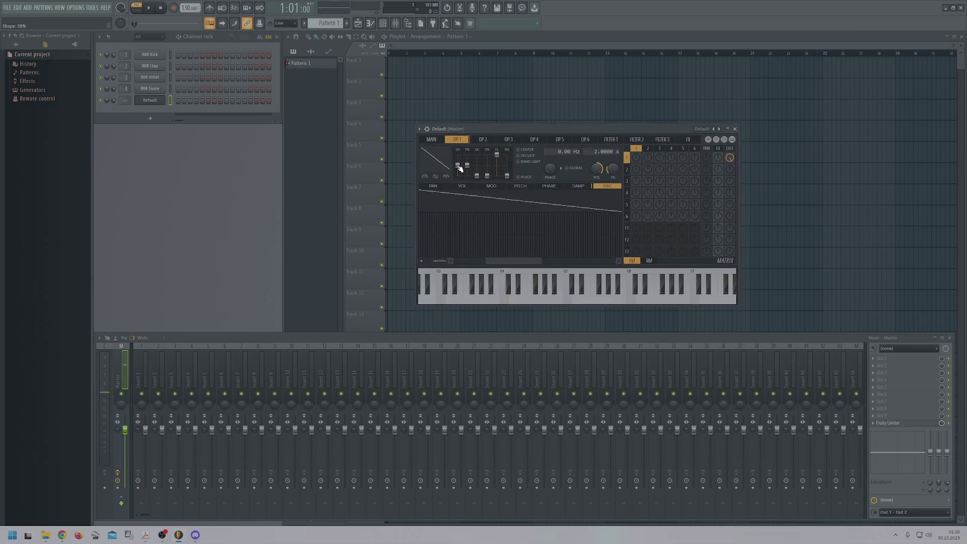
{"action": "key", "text": "z"}
{"action": "key", "text": "z"}
{"action": "left_click", "coordinate": [484, 140]}
{"action": "left_click_drag", "start_coordinate": [458, 176], "coordinate": [457, 167]}
{"action": "left_click", "coordinate": [509, 143]}
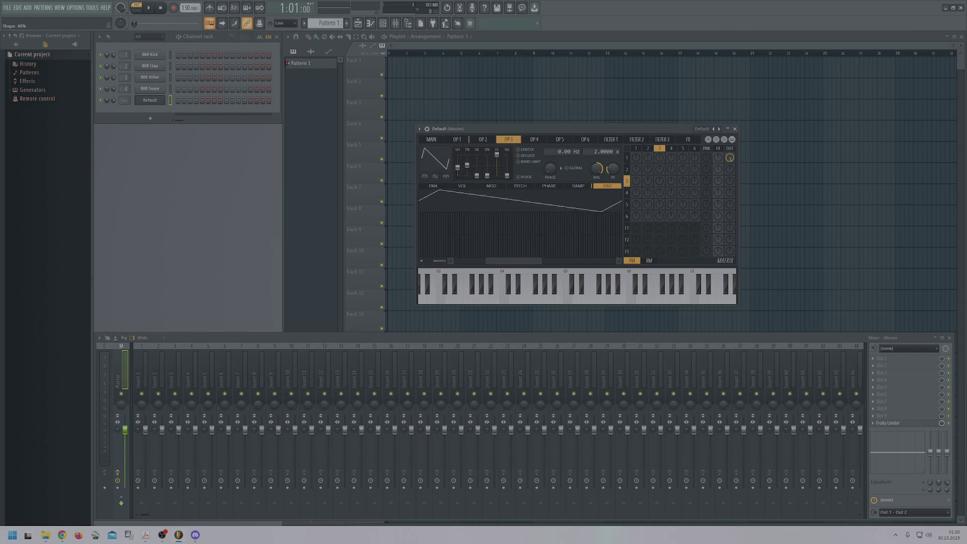
- Route operators 1 to 4 through filter 1 to the output, replacing operator 1's direct output
{"action": "left_click_drag", "start_coordinate": [734, 160], "coordinate": [734, 154]}
{"action": "left_click_drag", "start_coordinate": [637, 228], "coordinate": [671, 222]}
{"action": "left_click_drag", "start_coordinate": [730, 228], "coordinate": [730, 222]}
- Set the frequency ratio of operators 2, 3 and 4 to 1.0000
{"action": "left_click", "coordinate": [486, 141]}
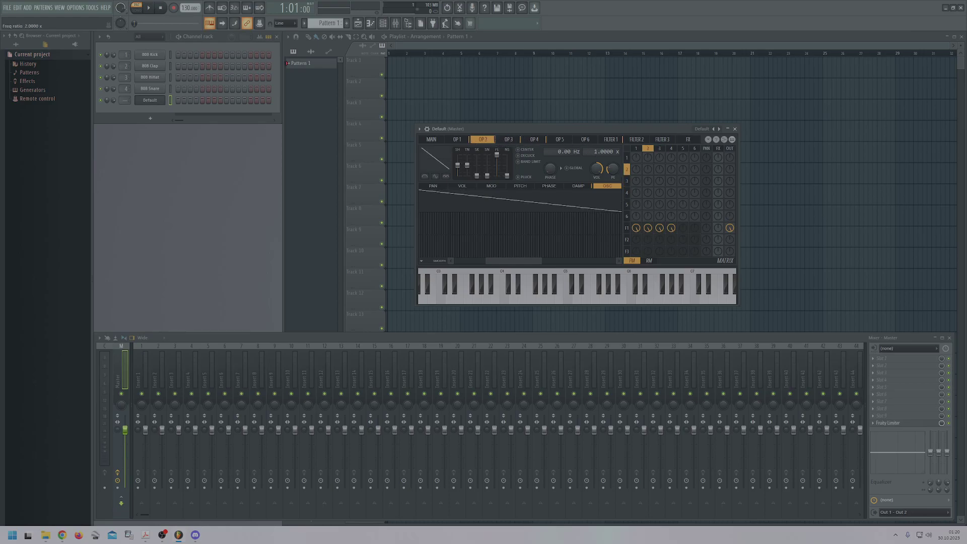
{"action": "left_click", "coordinate": [518, 141]}
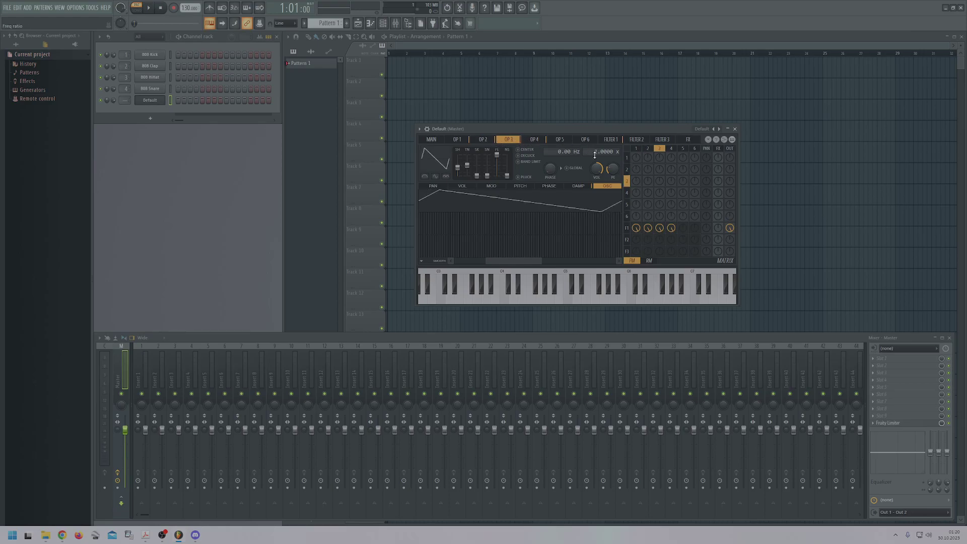
{"action": "left_click", "coordinate": [535, 139]}
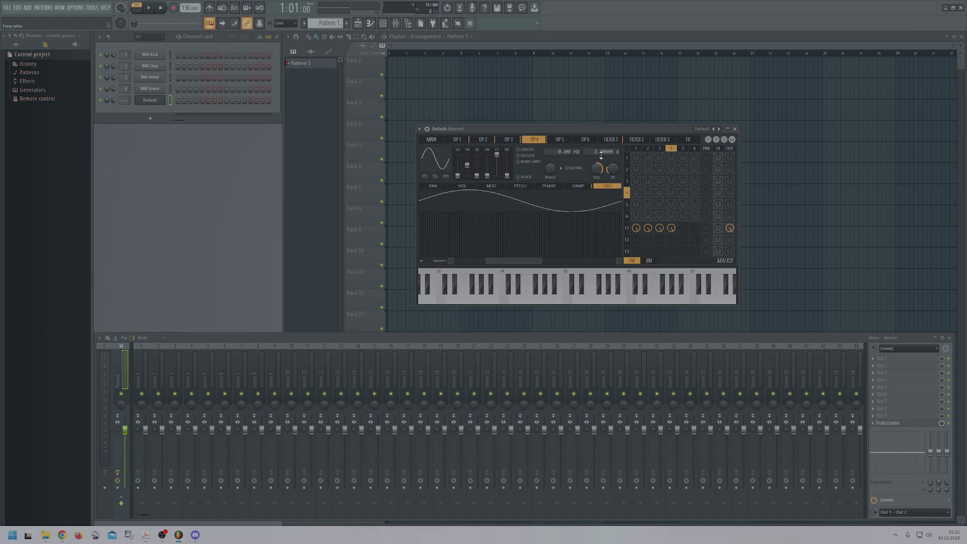
{"action": "left_click", "coordinate": [458, 141]}
{"action": "left_click", "coordinate": [485, 142]}
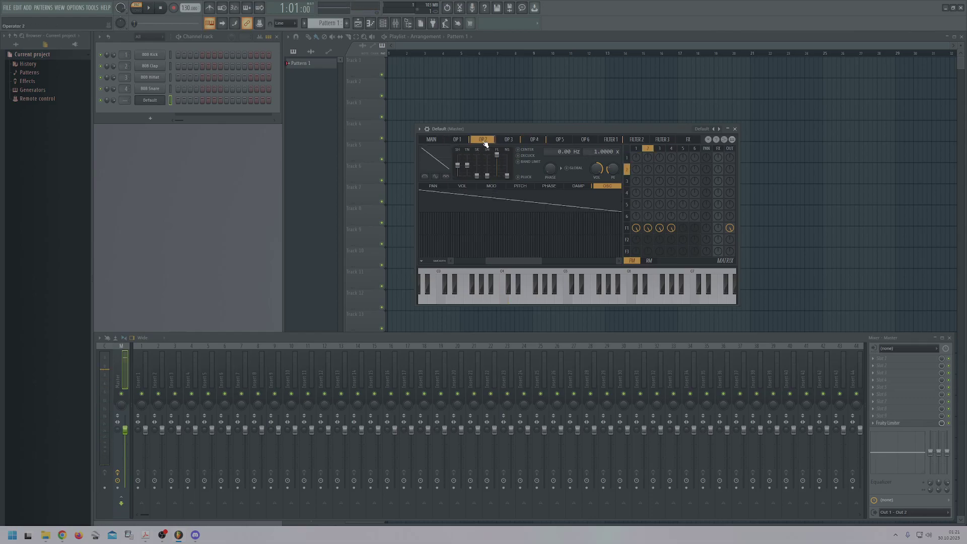
- Detune operator 1's frequency ratio slightly below 1 and raise operator 2's ratio slightly
{"action": "left_click", "coordinate": [452, 145]}
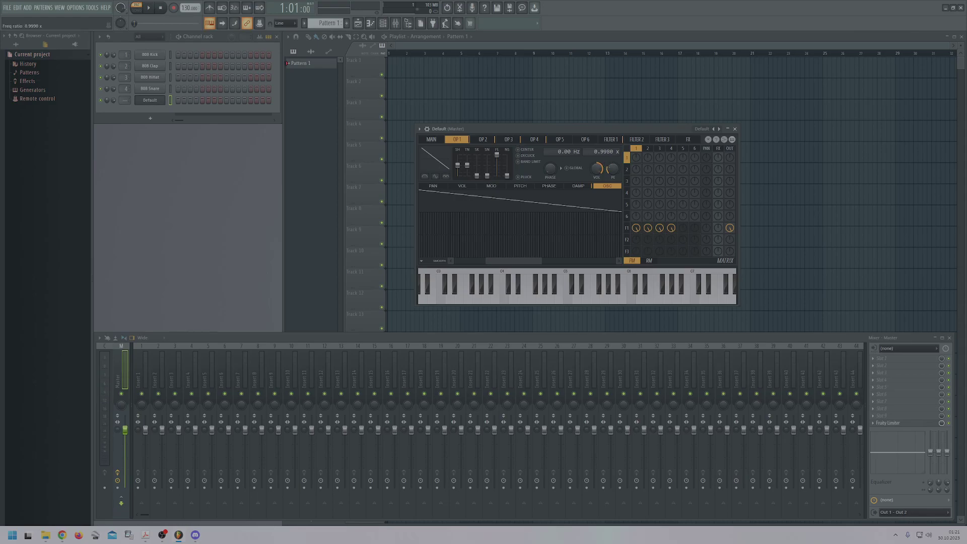
{"action": "left_click", "coordinate": [483, 139]}
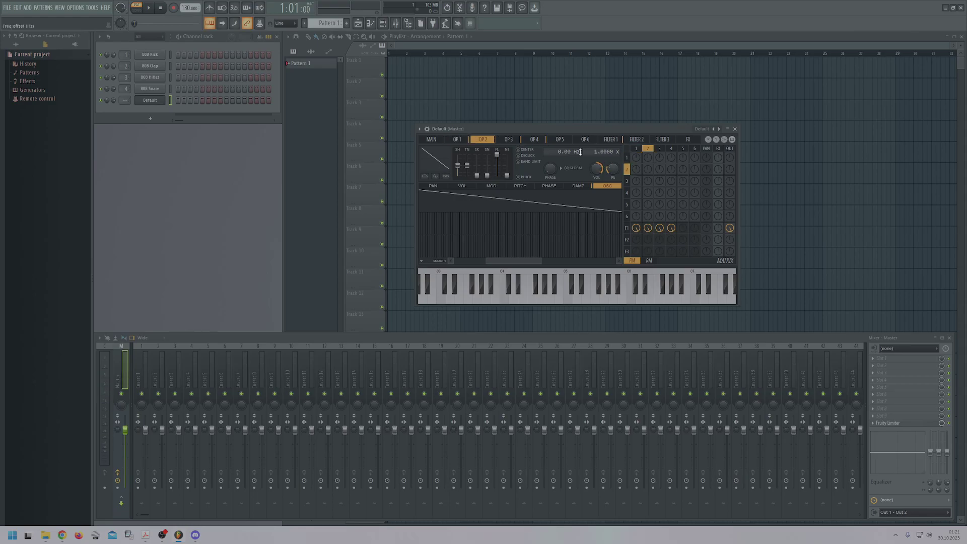
{"action": "left_click_drag", "start_coordinate": [607, 153], "coordinate": [607, 150]}
{"action": "key", "text": "z"}
- Change the waveforms of operators 3 and 4 to a square shape of 75%
{"action": "left_click", "coordinate": [514, 141]}
{"action": "key", "text": "z"}
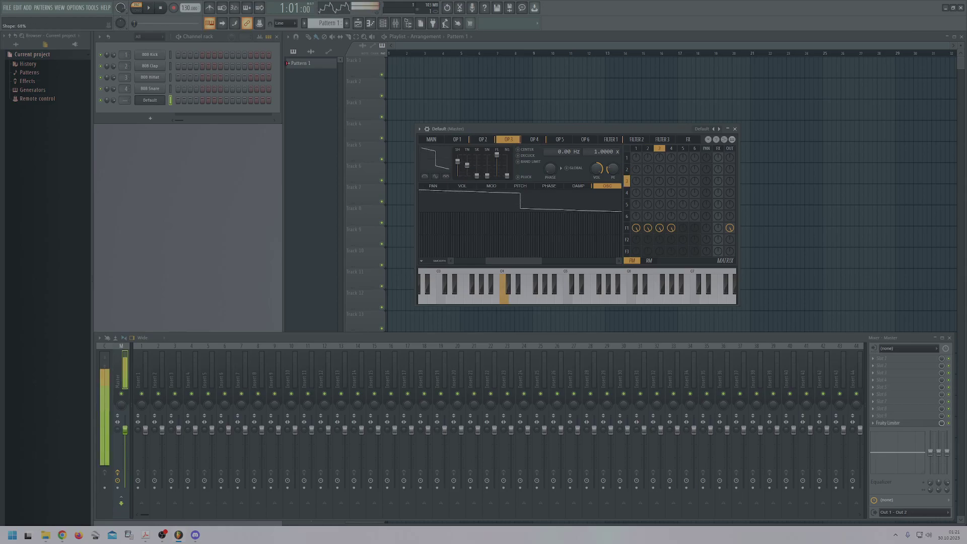
{"action": "left_click", "coordinate": [534, 139]}
{"action": "left_click_drag", "start_coordinate": [458, 176], "coordinate": [457, 160]}
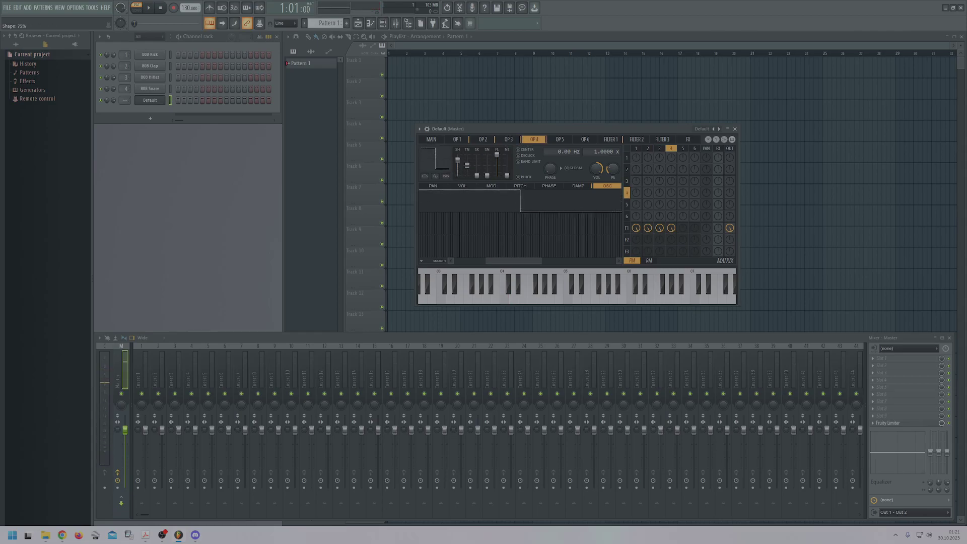
{"action": "left_click", "coordinate": [508, 141]}
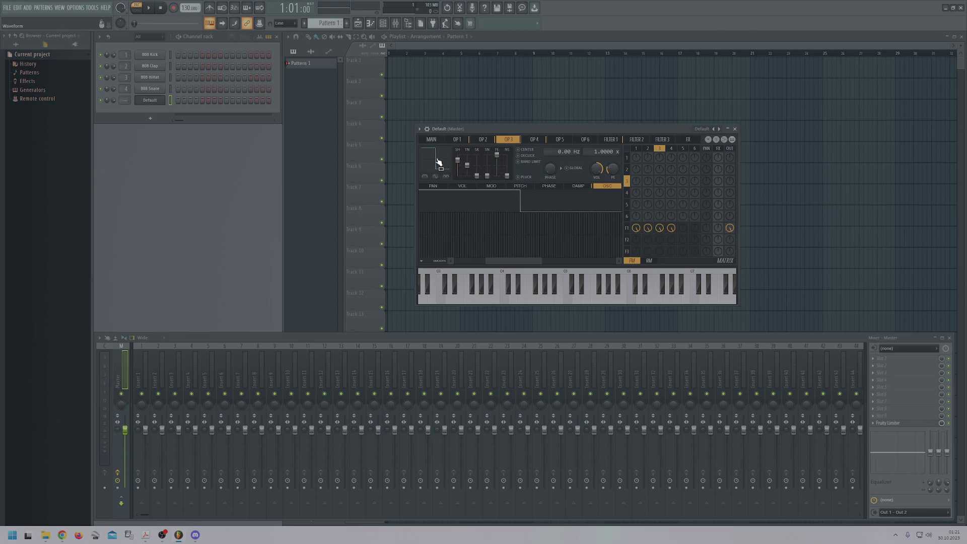
- Audition the sound across the first operators and set operator 3's frequency ratio to 0.5000
{"action": "left_click", "coordinate": [481, 141]}
{"action": "left_click", "coordinate": [465, 141]}
{"action": "left_click", "coordinate": [476, 142]}
{"action": "key", "text": "z"}
{"action": "left_click", "coordinate": [505, 140]}
{"action": "key", "text": "z"}
{"action": "left_click_drag", "start_coordinate": [602, 152], "coordinate": [603, 164]}
- Set operator 4's frequency ratio to 0.2500 and play several notes to test the sound
{"action": "left_click", "coordinate": [529, 139]}
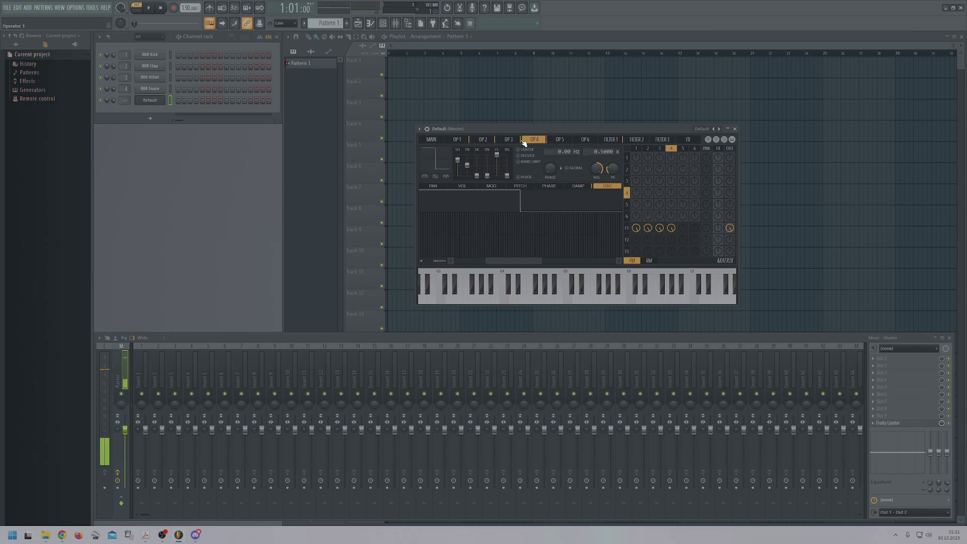
{"action": "left_click_drag", "start_coordinate": [606, 152], "coordinate": [606, 167]}
{"action": "key", "text": "z"}
{"action": "key", "text": "b"}
{"action": "key", "text": "c"}
{"action": "key", "text": "z"}
- Switch filter 1 to a low-pass type and adjust its resonance and cutoff while playing notes
{"action": "left_click", "coordinate": [612, 140]}
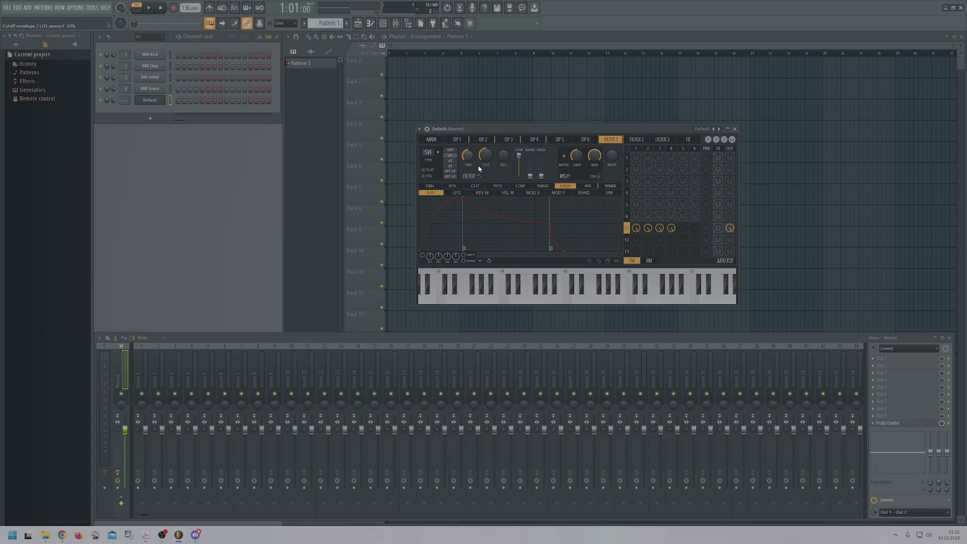
{"action": "left_click", "coordinate": [453, 186]}
{"action": "key", "text": "z"}
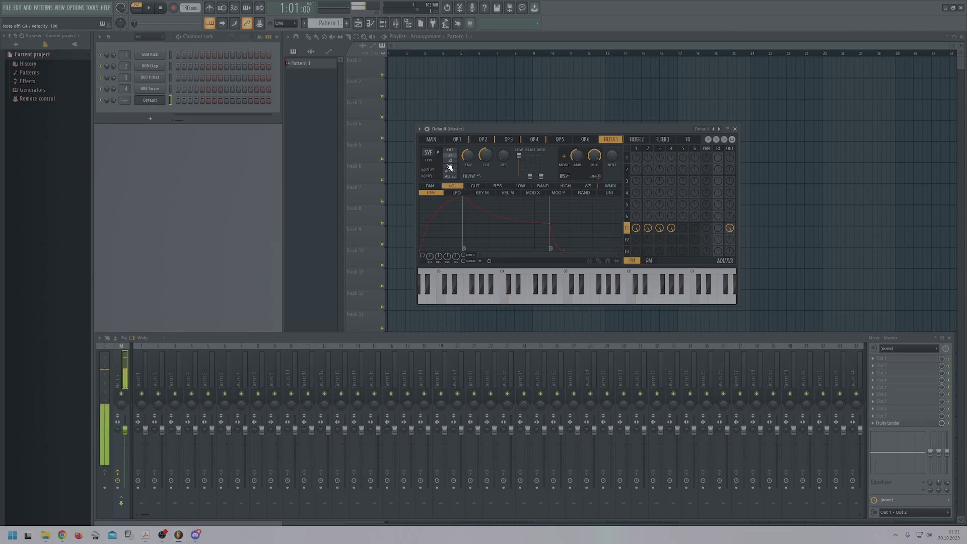
{"action": "left_click", "coordinate": [429, 154]}
{"action": "left_click", "coordinate": [441, 169]}
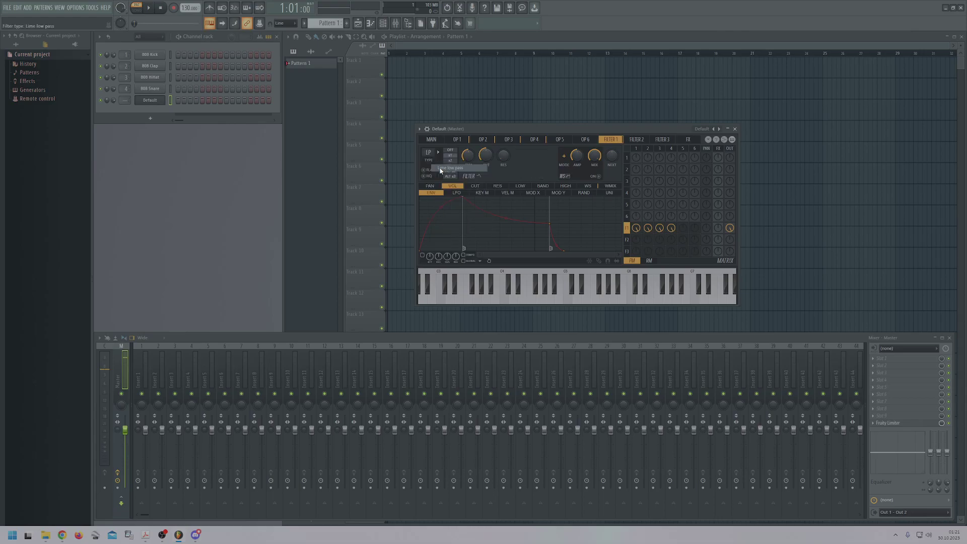
{"action": "key", "text": "z"}
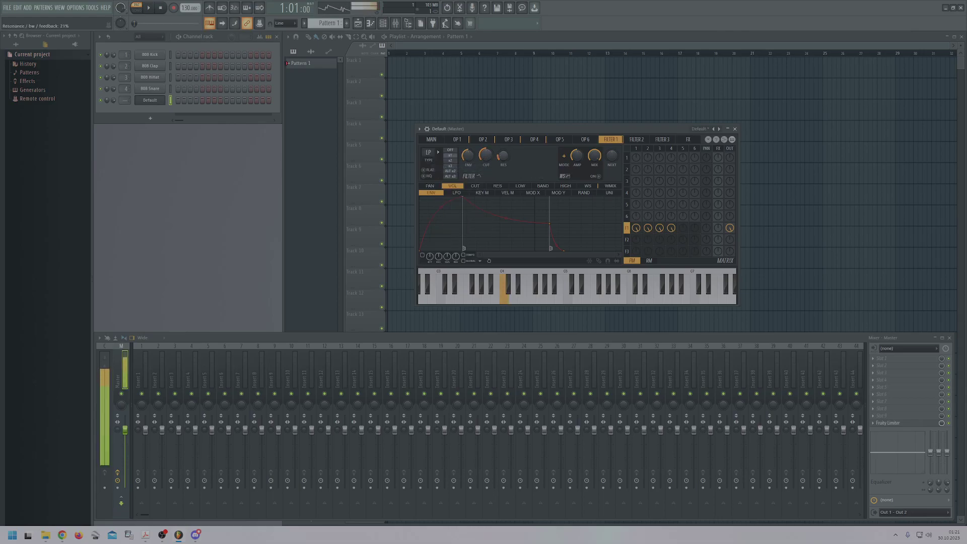
{"action": "left_click_drag", "start_coordinate": [487, 155], "coordinate": [487, 203]}
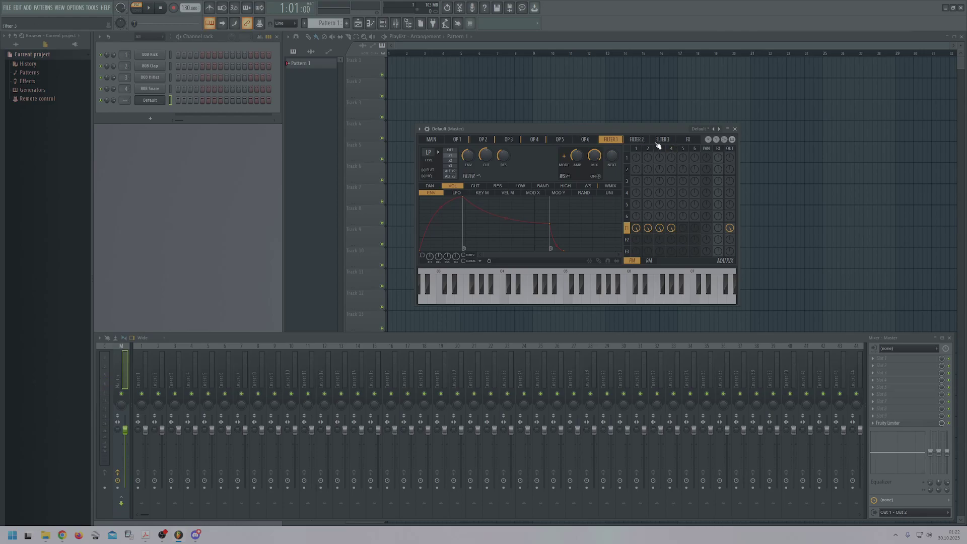
- Send filter 1 to the effects section and audition its effects send and direct output levels
{"action": "left_click", "coordinate": [686, 140]}
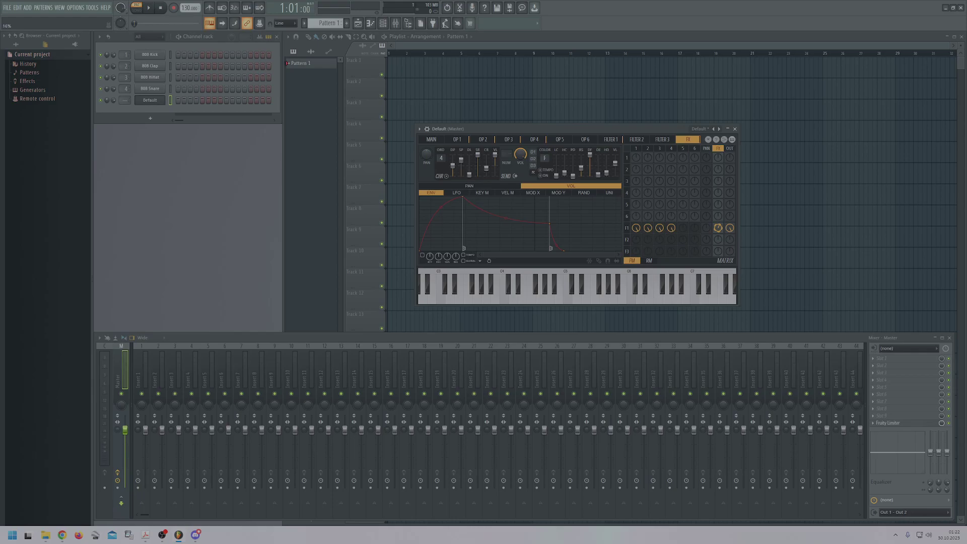
{"action": "right_click", "coordinate": [721, 231]}
{"action": "key", "text": "z"}
{"action": "left_click_drag", "start_coordinate": [732, 229], "coordinate": [732, 262]}
{"action": "key", "text": "z"}
{"action": "left_click_drag", "start_coordinate": [725, 232], "coordinate": [721, 160]}
{"action": "key", "text": "z"}
{"action": "key", "text": "z"}
{"action": "key", "text": "z"}
- Set the chorus order to 0 and fine-tune filter 1's effects send level
{"action": "left_click_drag", "start_coordinate": [442, 159], "coordinate": [441, 148]}
{"action": "key", "text": "z"}
{"action": "key", "text": "z"}
{"action": "left_click_drag", "start_coordinate": [719, 228], "coordinate": [719, 226]}
{"action": "key", "text": "z"}
{"action": "key", "text": "z"}
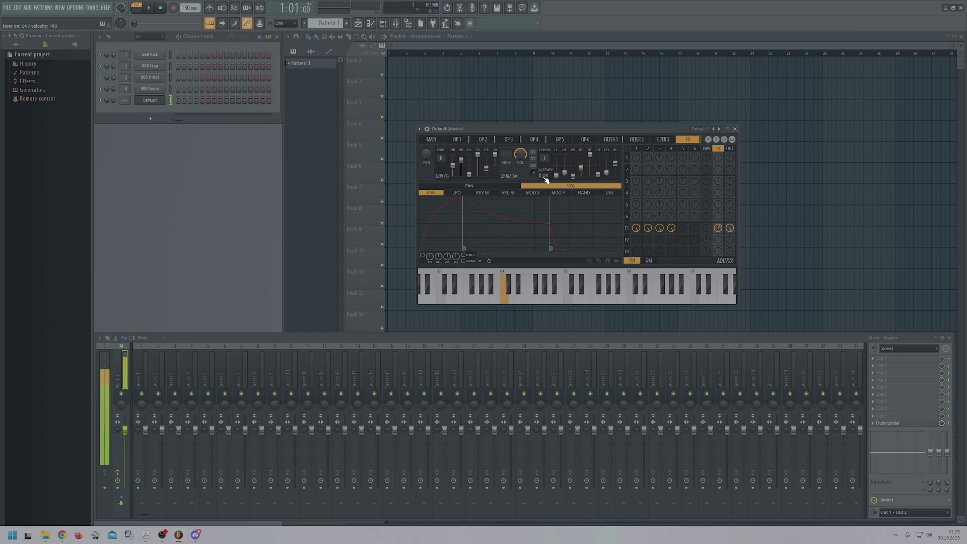
{"action": "key", "text": "z"}
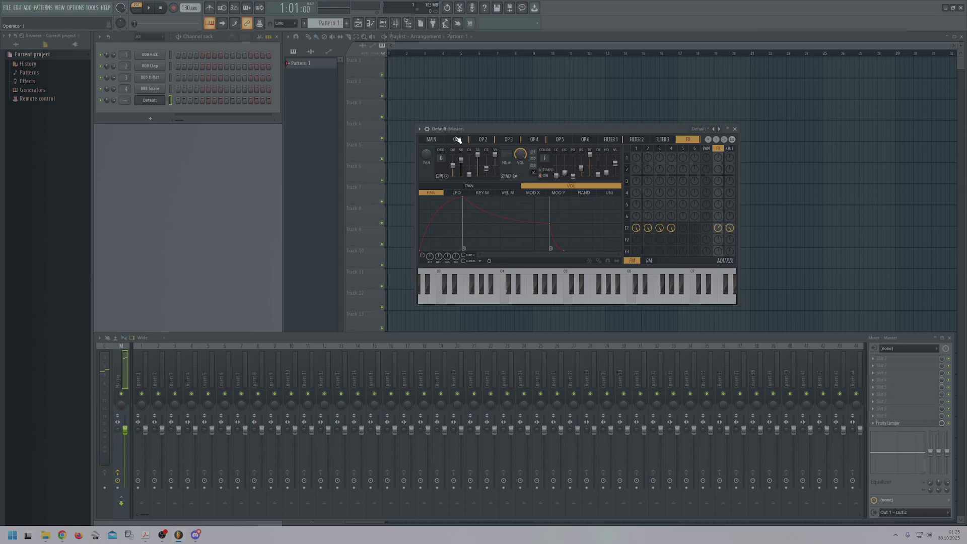
- Enable high-quality envelopes for draft mode and set the draft oversampling to 8x
{"action": "left_click", "coordinate": [434, 139]}
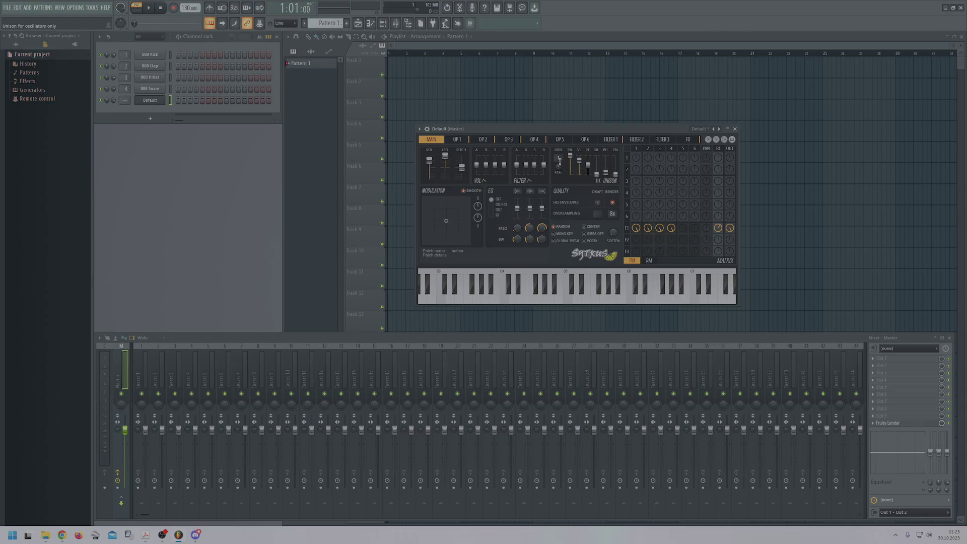
{"action": "left_click", "coordinate": [598, 203]}
{"action": "left_click", "coordinate": [457, 139]}
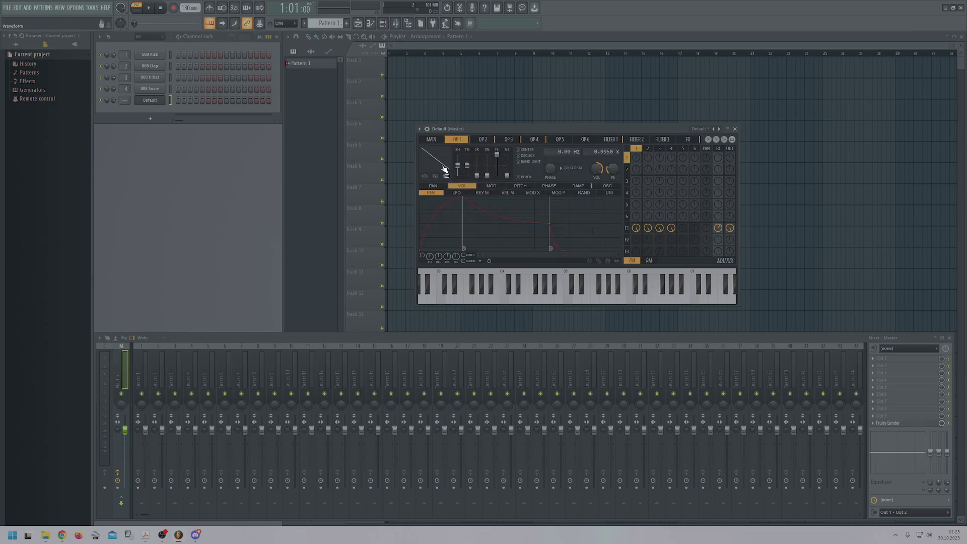
{"action": "left_click", "coordinate": [436, 141]}
{"action": "left_click", "coordinate": [453, 138]}
{"action": "left_click", "coordinate": [435, 141]}
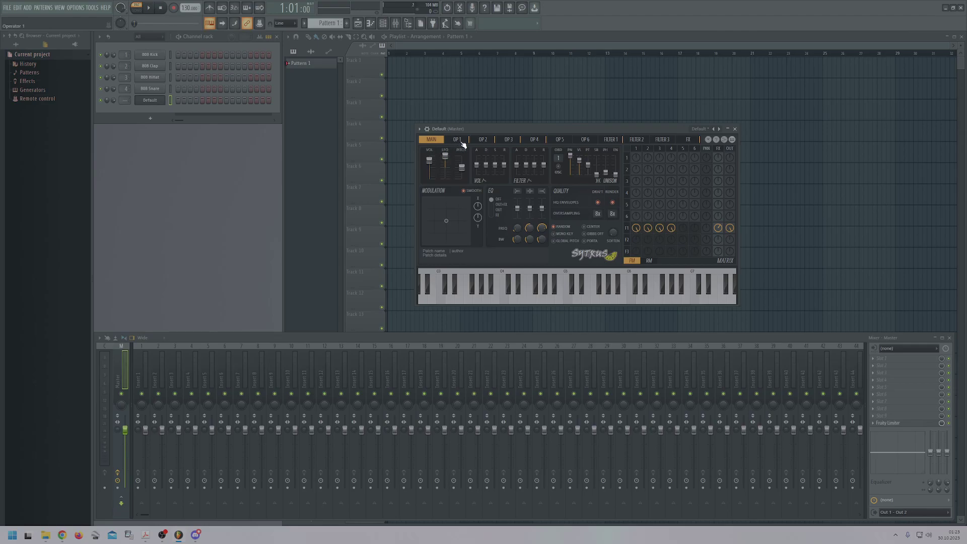
- Review operators 1 to 3, set the unison order to 4 in the main settings and audition it
{"action": "key", "text": "z"}
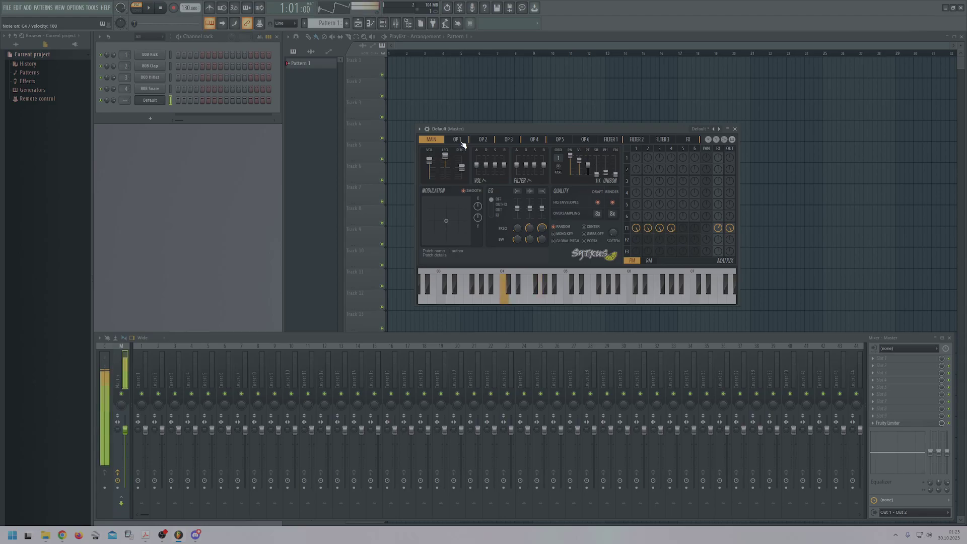
{"action": "left_click", "coordinate": [463, 145]}
{"action": "left_click", "coordinate": [483, 145]}
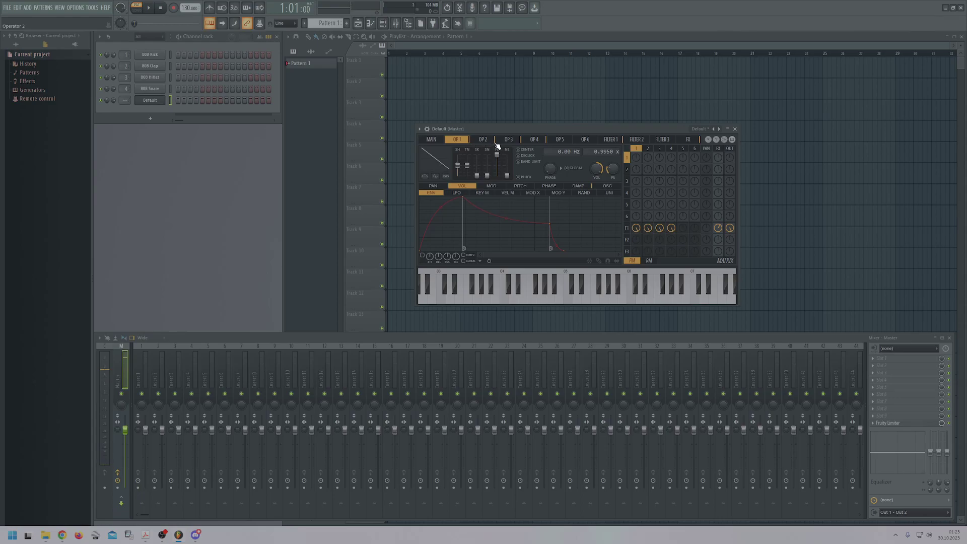
{"action": "left_click", "coordinate": [509, 140]}
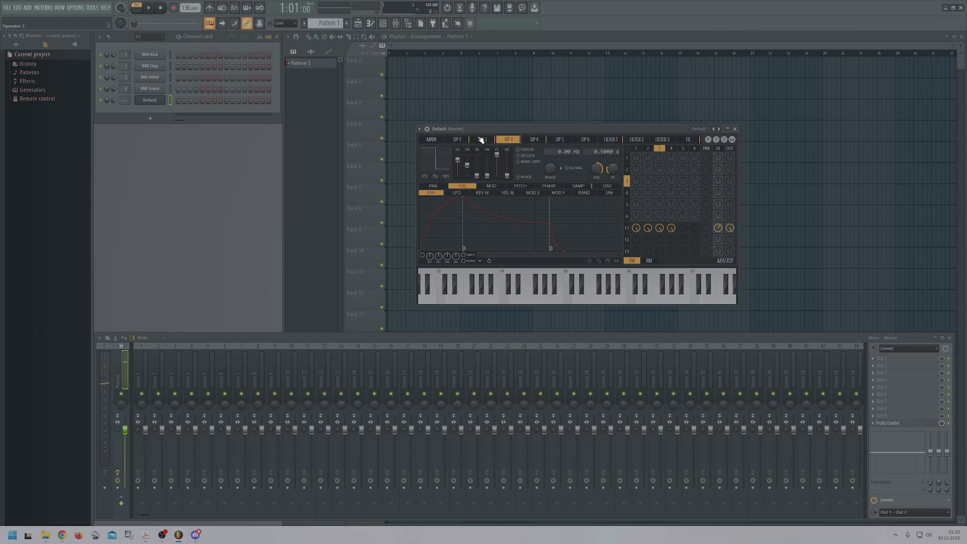
{"action": "left_click", "coordinate": [431, 140]}
{"action": "key", "text": "z"}
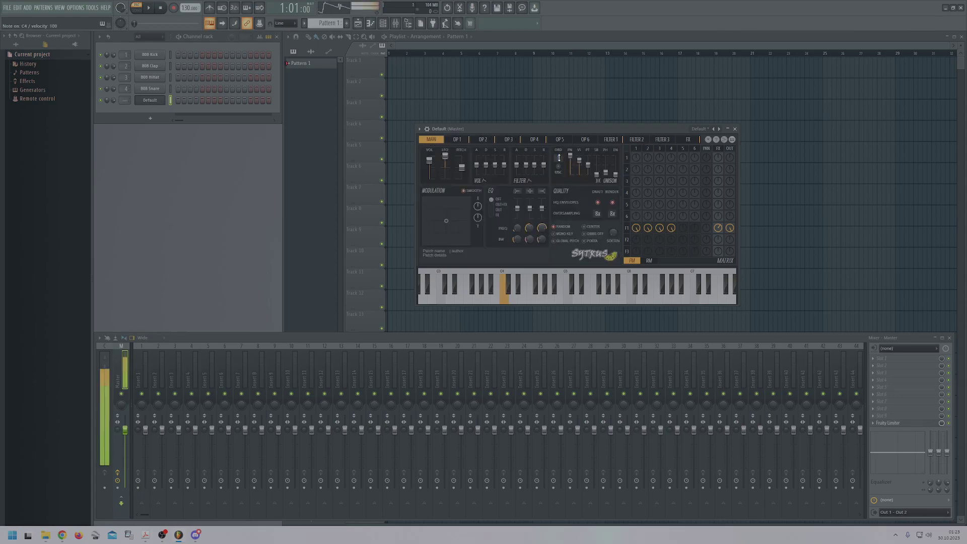
{"action": "left_click_drag", "start_coordinate": [559, 158], "coordinate": [559, 152]}
{"action": "key", "text": "z"}
- Check operator 4, then try a higher unison sub level with test notes and return it to 0%
{"action": "left_click", "coordinate": [534, 139]}
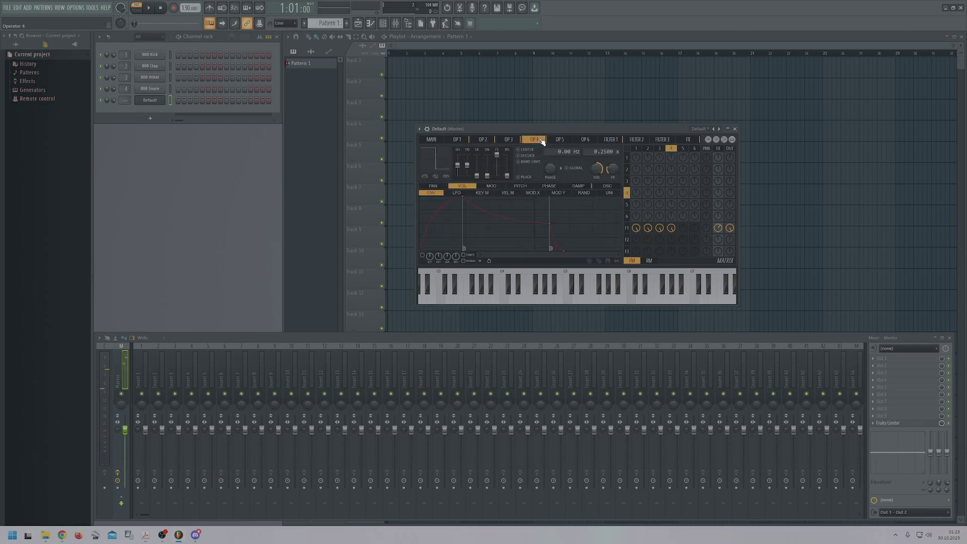
{"action": "left_click", "coordinate": [439, 140]}
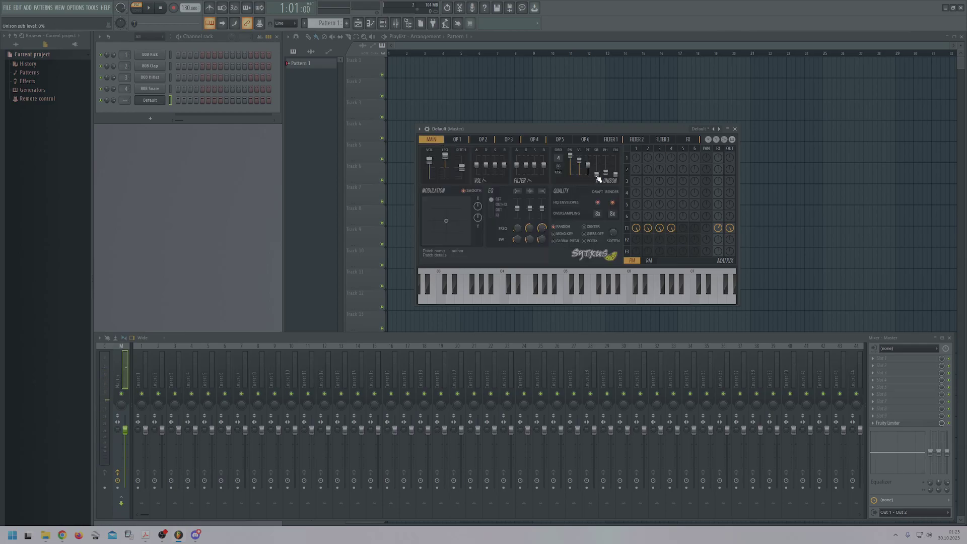
{"action": "key", "text": "z"}
{"action": "left_click_drag", "start_coordinate": [597, 156], "coordinate": [599, 176]}
{"action": "key", "text": "z"}
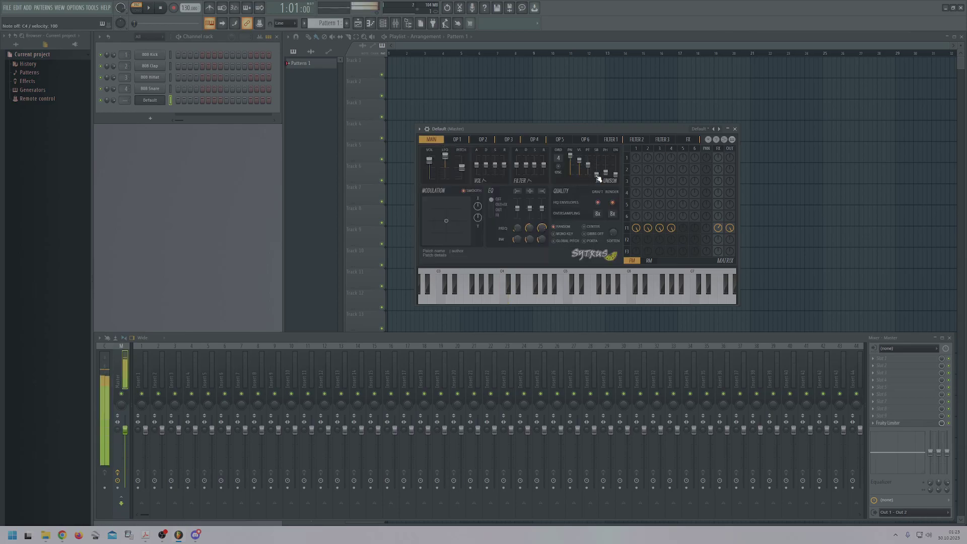
{"action": "key", "text": "z"}
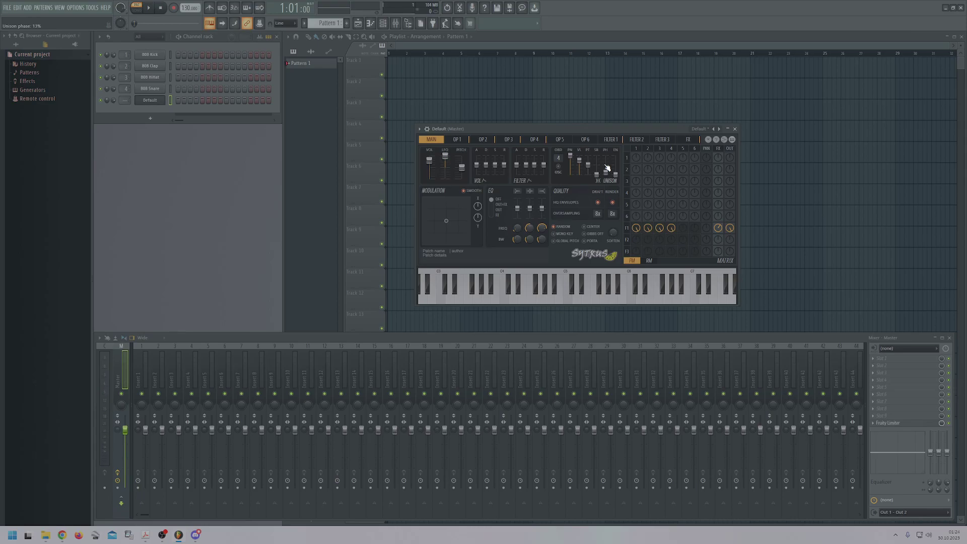
- Compare a lowered and a raised unison phase using test notes, leaving the phase level raised
{"action": "key", "text": "z"}
{"action": "key", "text": "z"}
{"action": "key", "text": "z"}
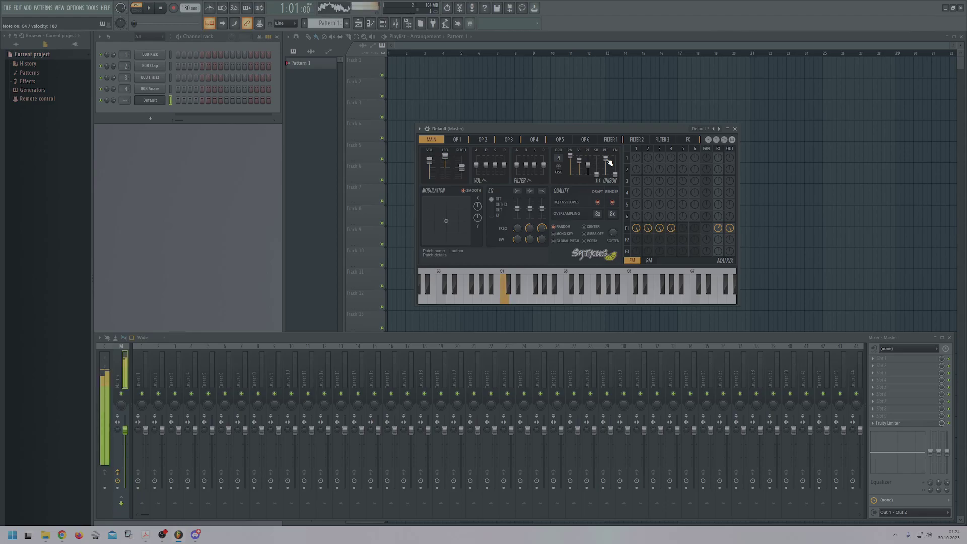
{"action": "left_click_drag", "start_coordinate": [610, 162], "coordinate": [609, 180]}
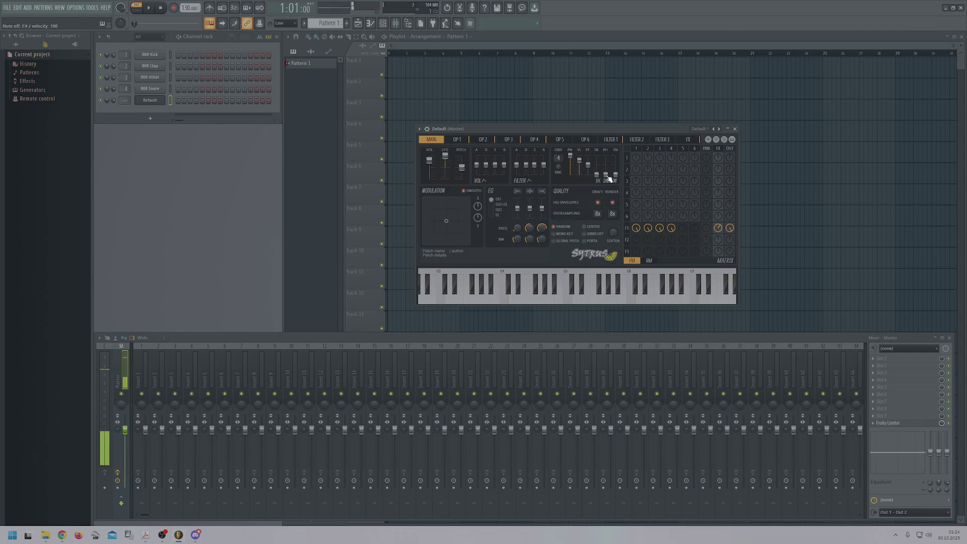
{"action": "key", "text": "z"}
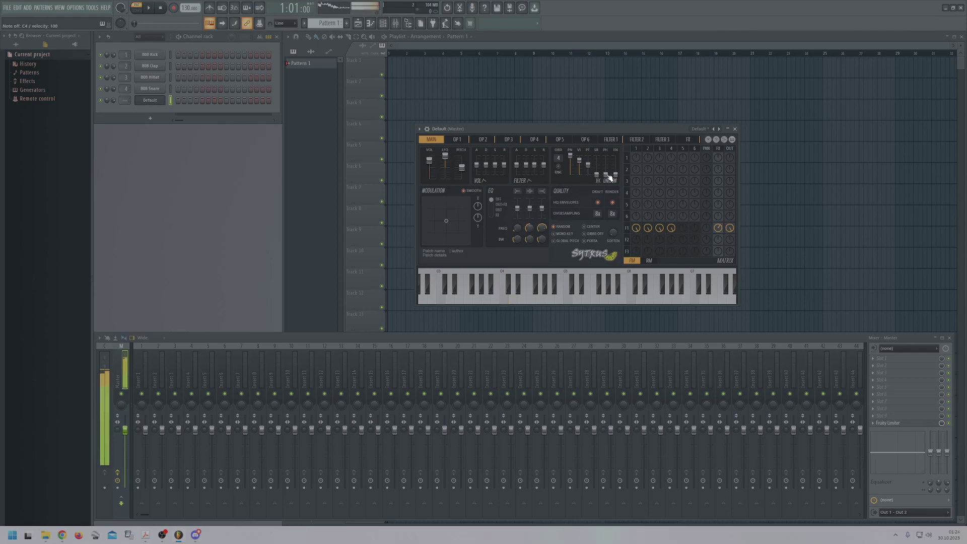
{"action": "left_click_drag", "start_coordinate": [607, 175], "coordinate": [610, 168]}
{"action": "key", "text": "z"}
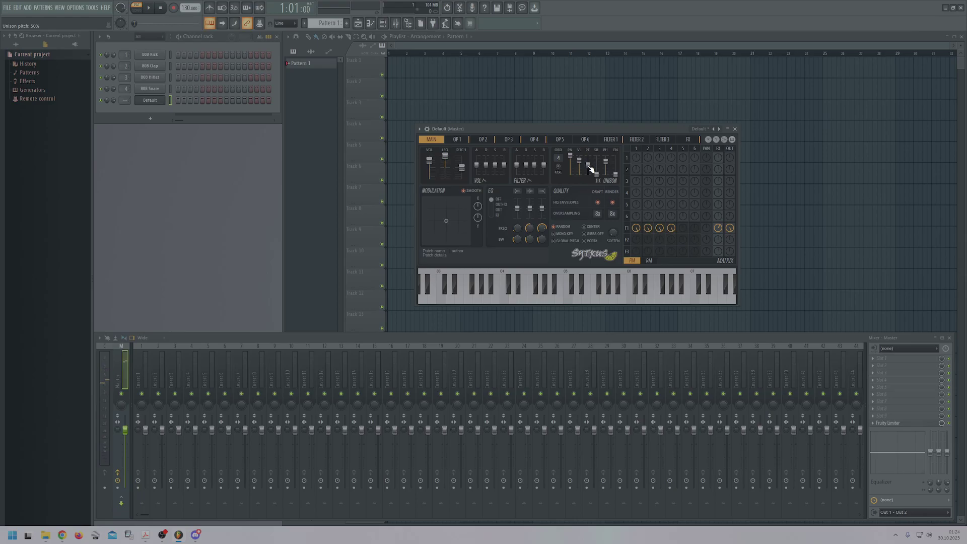
- Fine-tune the unison pitch level slightly above 50% while playing test notes, and check filter 1
{"action": "key", "text": "z"}
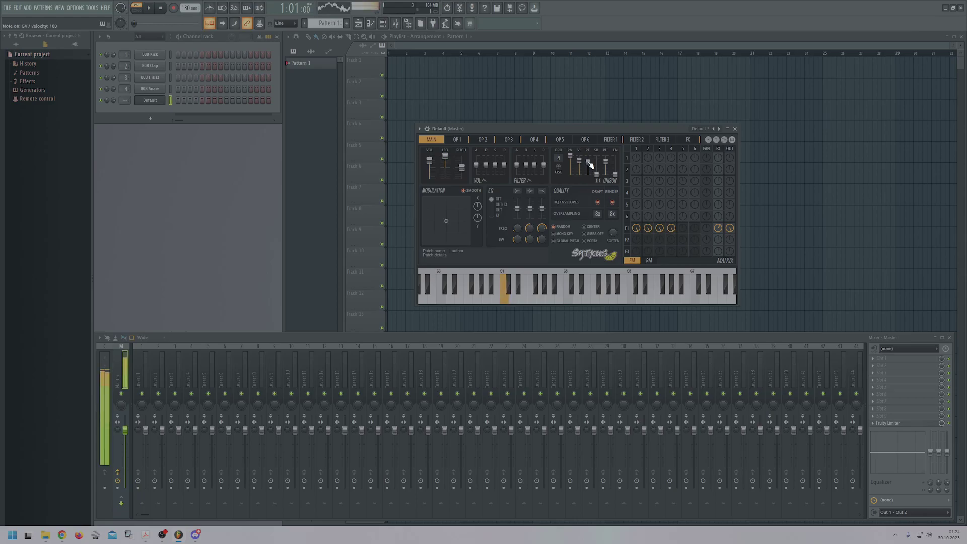
{"action": "left_click_drag", "start_coordinate": [588, 162], "coordinate": [589, 163]}
{"action": "key", "text": "b"}
{"action": "key", "text": "z"}
{"action": "key", "text": "c"}
{"action": "key", "text": "v"}
{"action": "key", "text": "z"}
{"action": "left_click", "coordinate": [611, 139]}
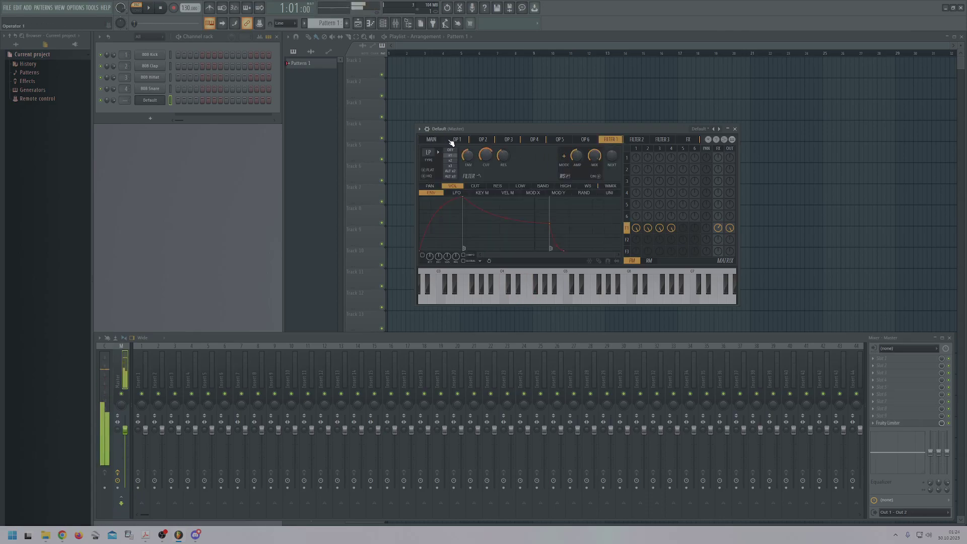
{"action": "left_click", "coordinate": [432, 139]}
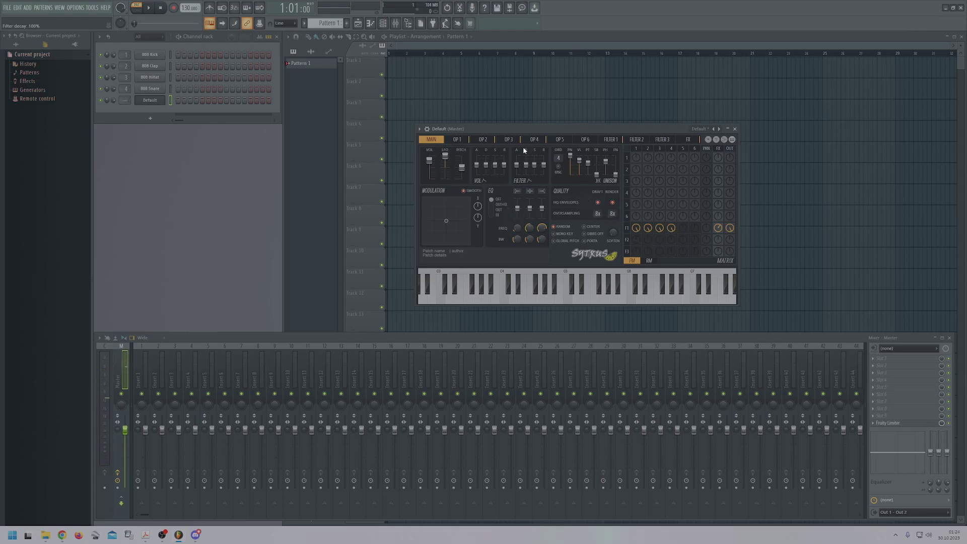
- Route the synth channel to mixer track 5 and load Fruity Blood Overdrive in the track's effect slot 5
{"action": "left_click_drag", "start_coordinate": [531, 129], "coordinate": [525, 127]}
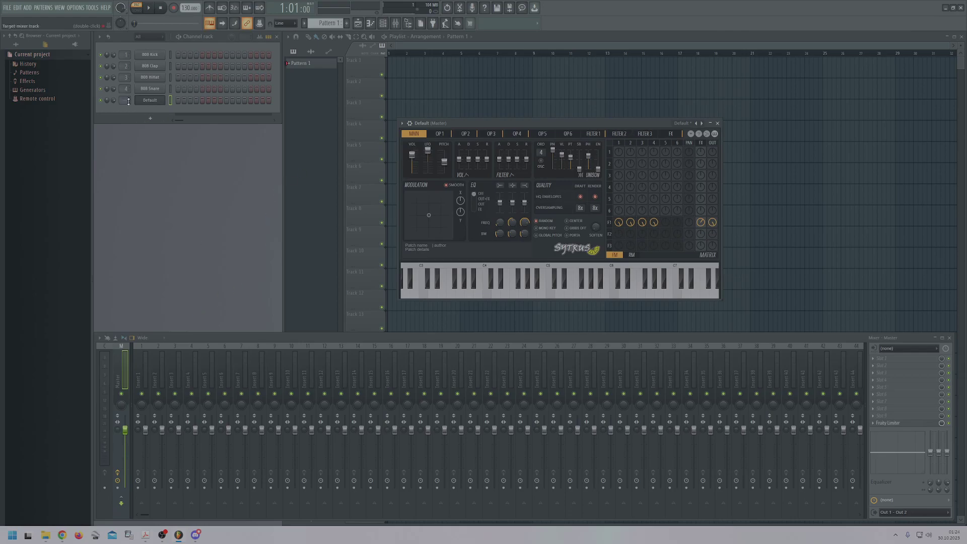
{"action": "scroll", "coordinate": [125, 103], "scroll_direction": "up", "scroll_amount": 5}
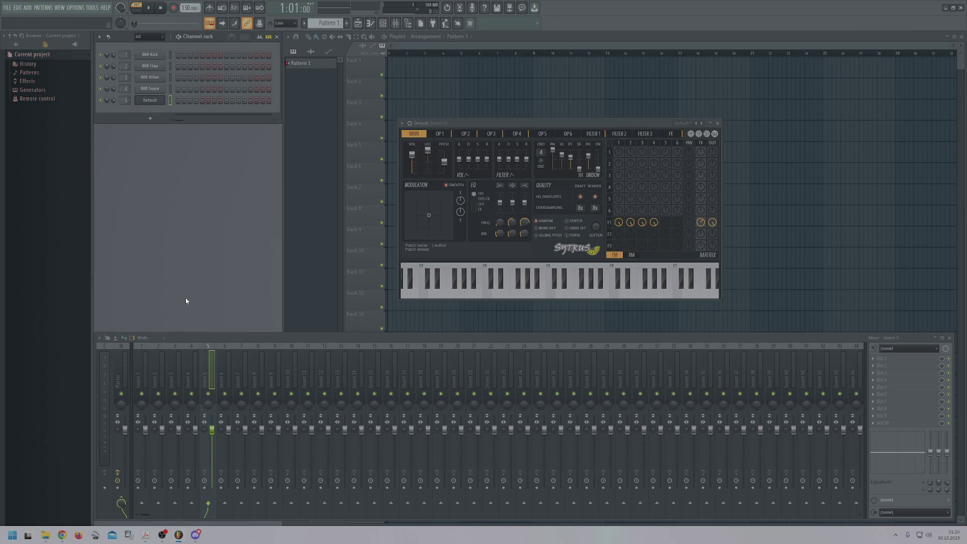
{"action": "left_click", "coordinate": [876, 391]}
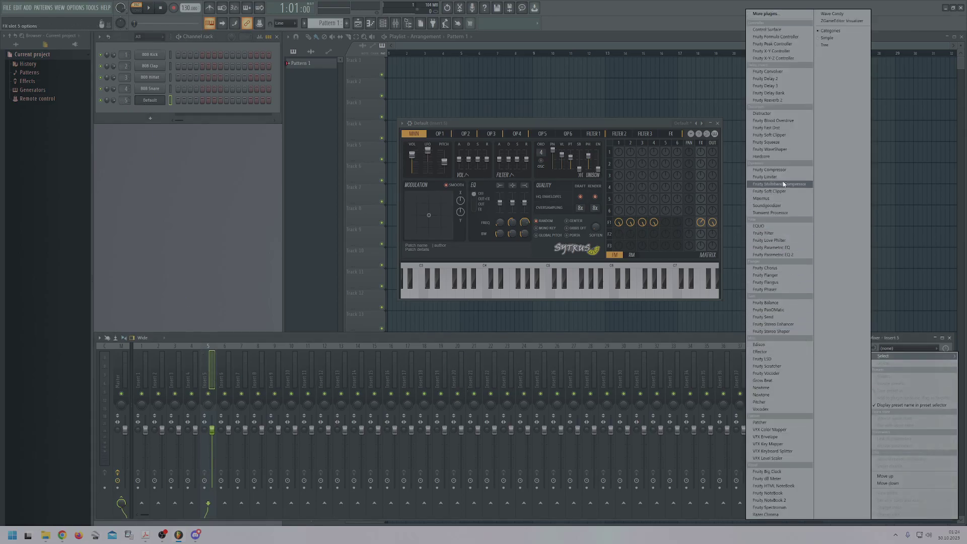
{"action": "left_click", "coordinate": [789, 122]}
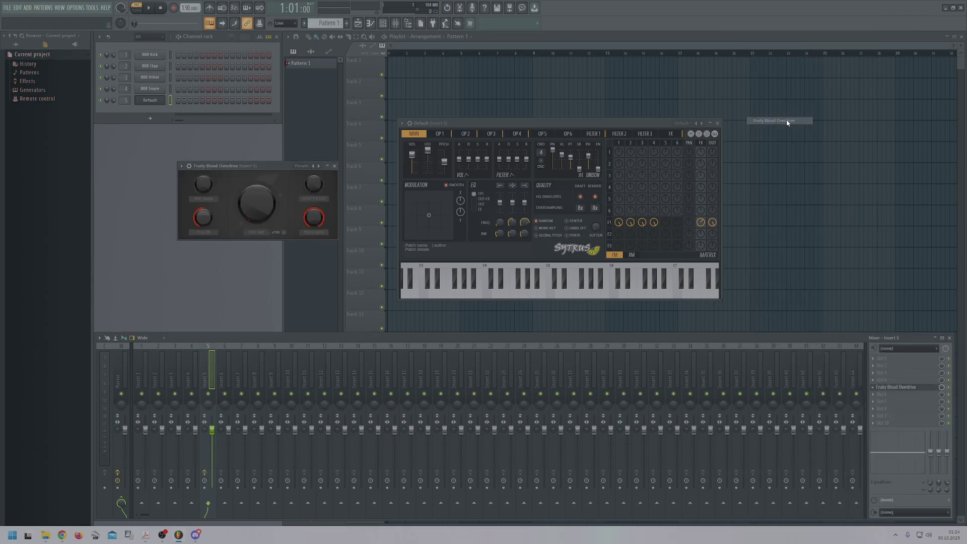
- Audition the Fruity Blood Overdrive presets with test notes and fine-tune the preamp amount
{"action": "left_click", "coordinate": [319, 166]}
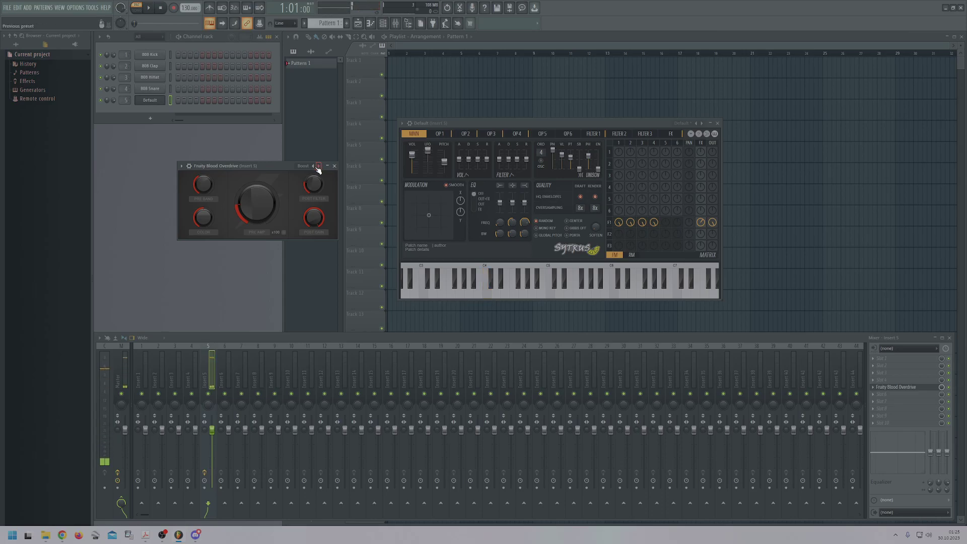
{"action": "left_click", "coordinate": [319, 167]}
{"action": "key", "text": "z"}
{"action": "left_click", "coordinate": [314, 166]}
{"action": "key", "text": "z"}
{"action": "left_click_drag", "start_coordinate": [257, 213], "coordinate": [257, 212]}
- Load Fruity Limiter in effect slot 6, directly after the overdrive
{"action": "left_click", "coordinate": [877, 398]}
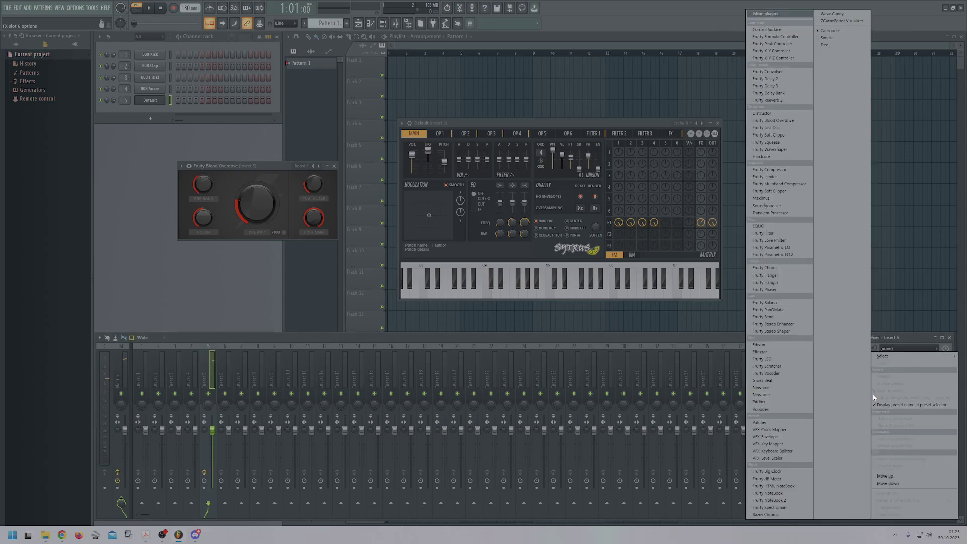
{"action": "left_click", "coordinate": [778, 178]}
{"action": "left_click_drag", "start_coordinate": [391, 179], "coordinate": [555, 185]}
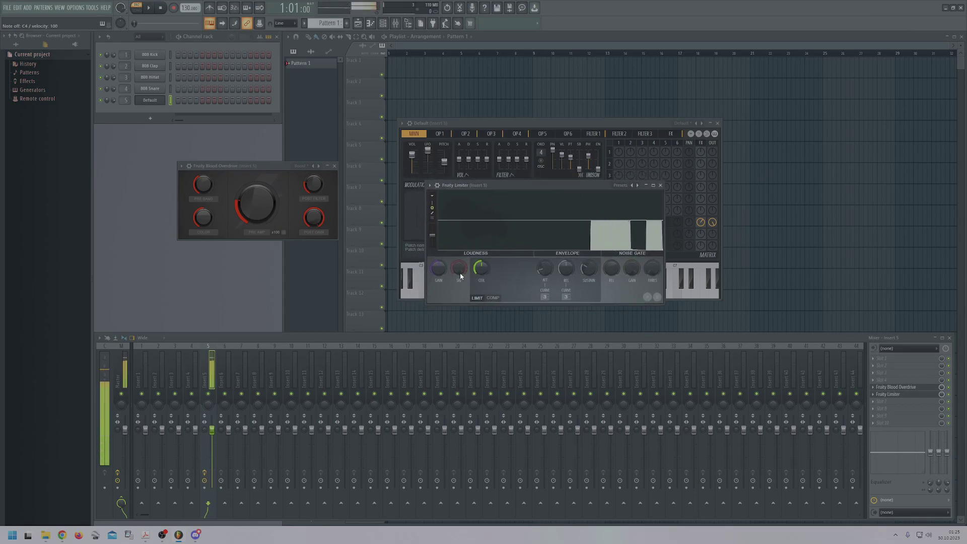
- Configure the limiter's compressor with a lowered threshold, a raised knee and a 4.0:1 ratio, and close both effect windows
{"action": "left_click", "coordinate": [493, 298]}
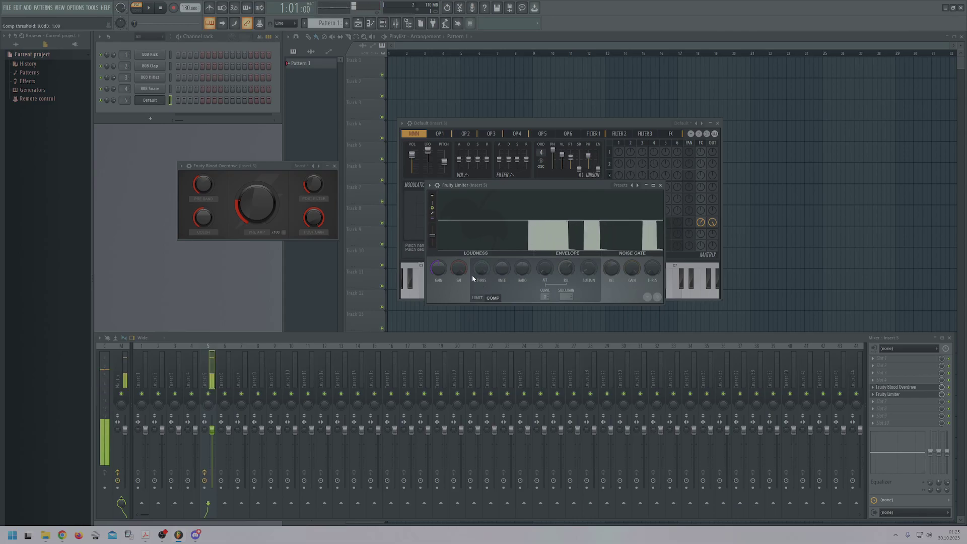
{"action": "left_click_drag", "start_coordinate": [481, 269], "coordinate": [481, 294]}
{"action": "key", "text": "z"}
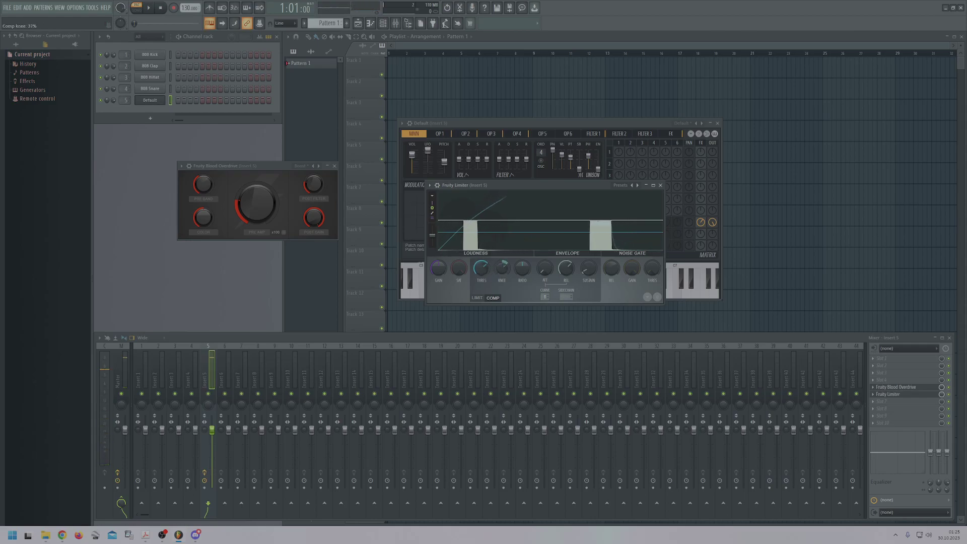
{"action": "left_click_drag", "start_coordinate": [521, 269], "coordinate": [522, 257]}
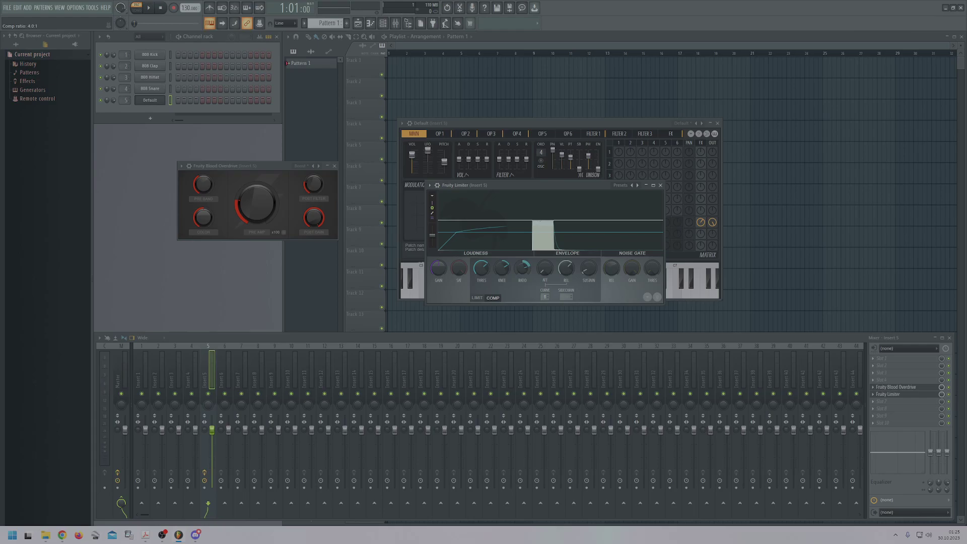
{"action": "key", "text": "z"}
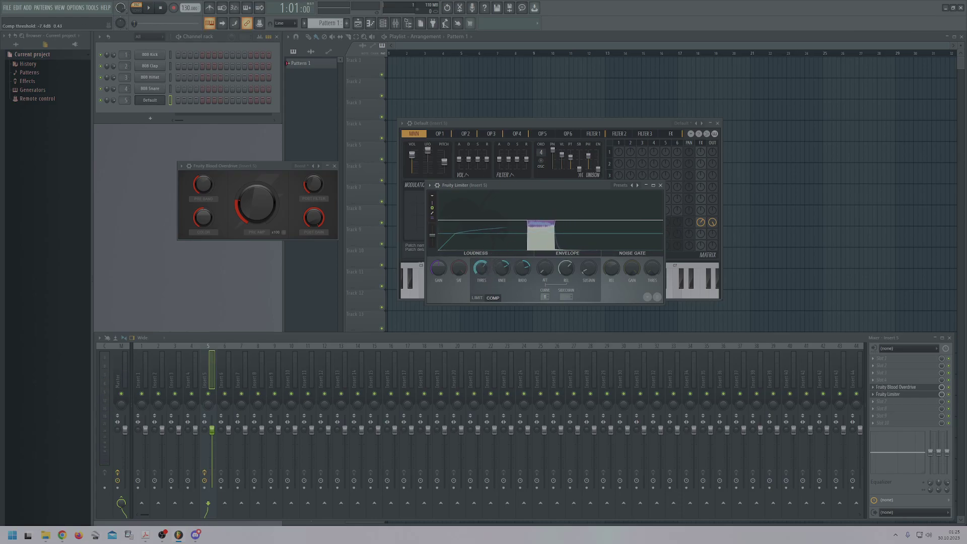
{"action": "key", "text": "z"}
{"action": "left_click", "coordinate": [660, 186]}
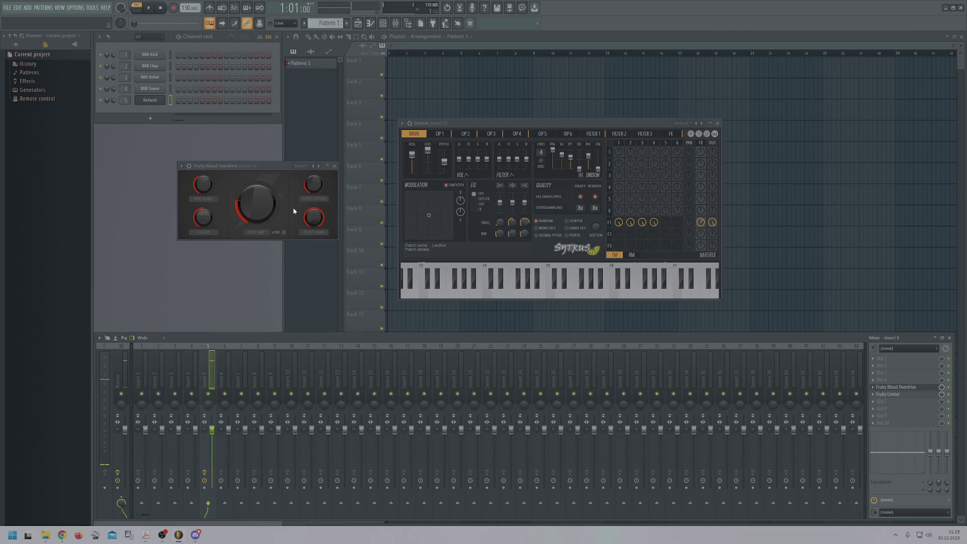
{"action": "left_click", "coordinate": [335, 166]}
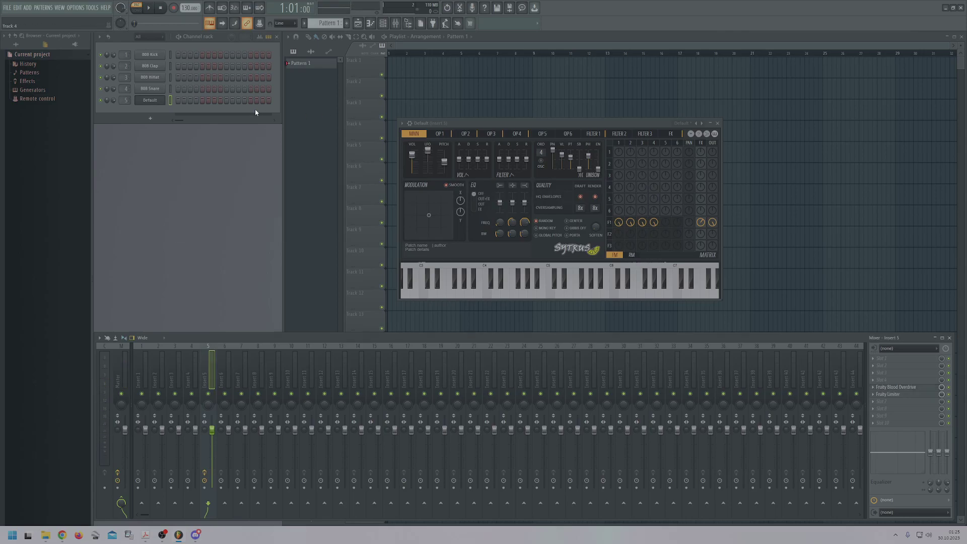
- Audition the processed synth sound with low and high notes across the keyboard
{"action": "key", "text": "v"}
{"action": "key", "text": "c"}
{"action": "key", "text": "z"}
{"action": "key", "text": "n"}
{"action": "key", "text": "y"}
{"action": "key", "text": "u"}
{"action": "key", "text": "w"}
{"action": "key", "text": "e"}
{"action": "key", "text": "i"}
{"action": "key", "text": "o"}
{"action": "key", "text": "q"}
{"action": "key", "text": "z"}
{"action": "key", "text": "z"}
{"action": "key", "text": "z"}
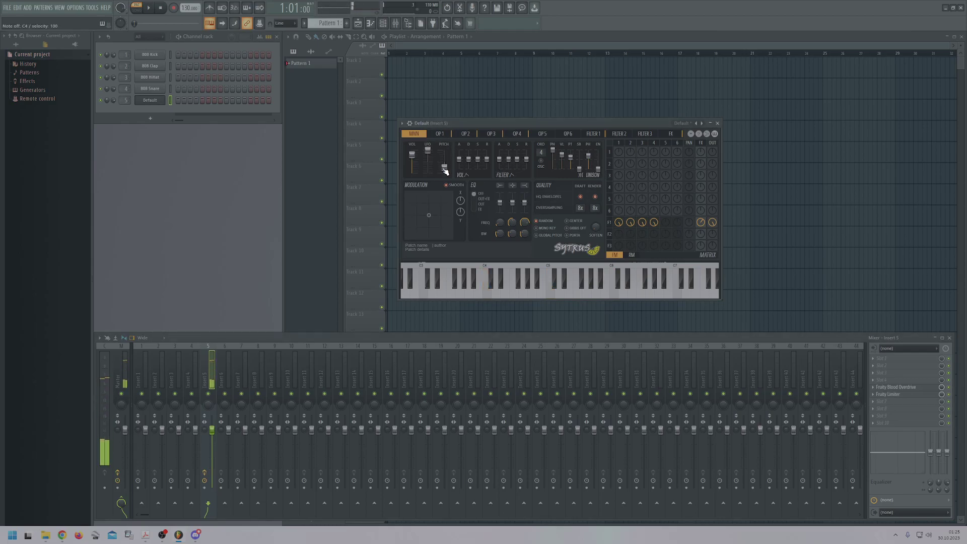
- Set operator 4's frequency ratio to 0.5000x and audition the sound from the main settings
{"action": "left_click", "coordinate": [516, 134]}
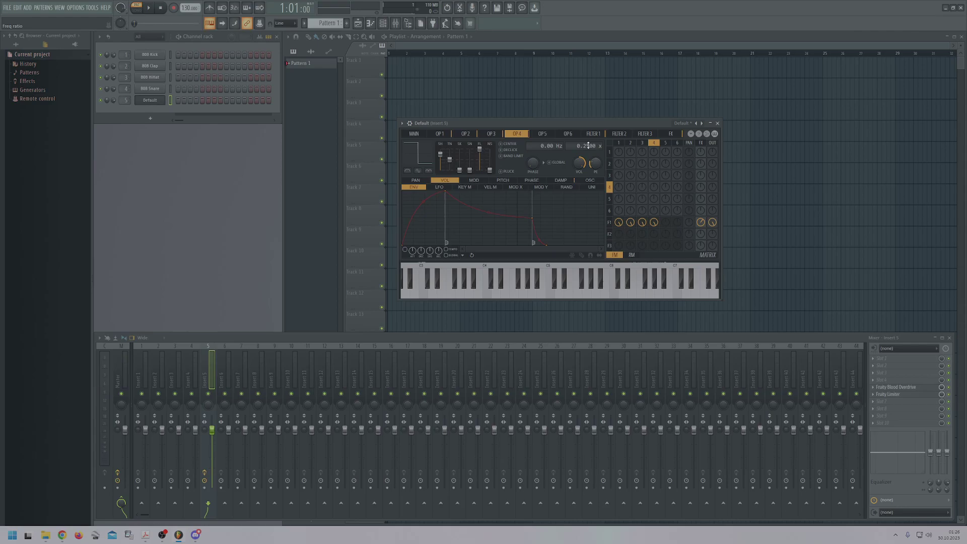
{"action": "left_click_drag", "start_coordinate": [588, 147], "coordinate": [588, 138]}
{"action": "left_click", "coordinate": [429, 135]}
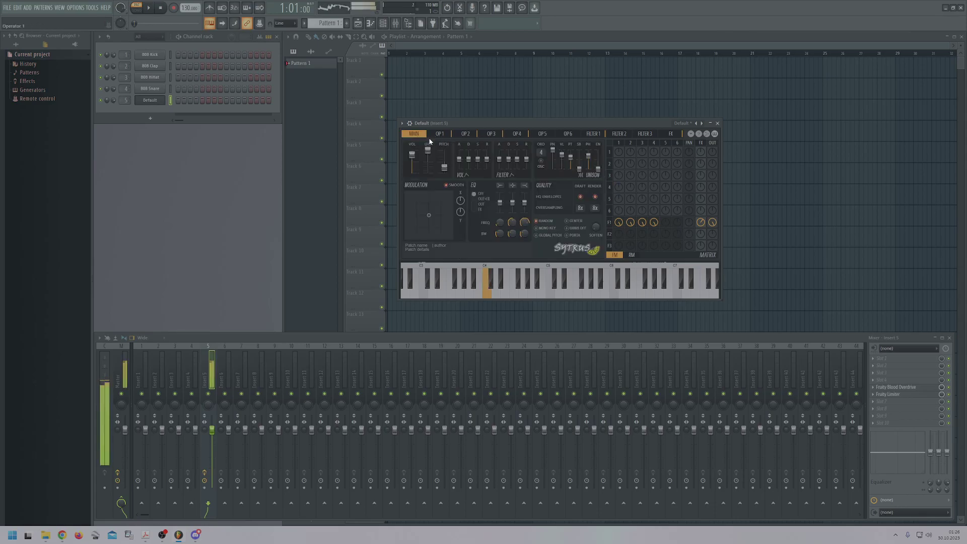
{"action": "left_click", "coordinate": [474, 284]}
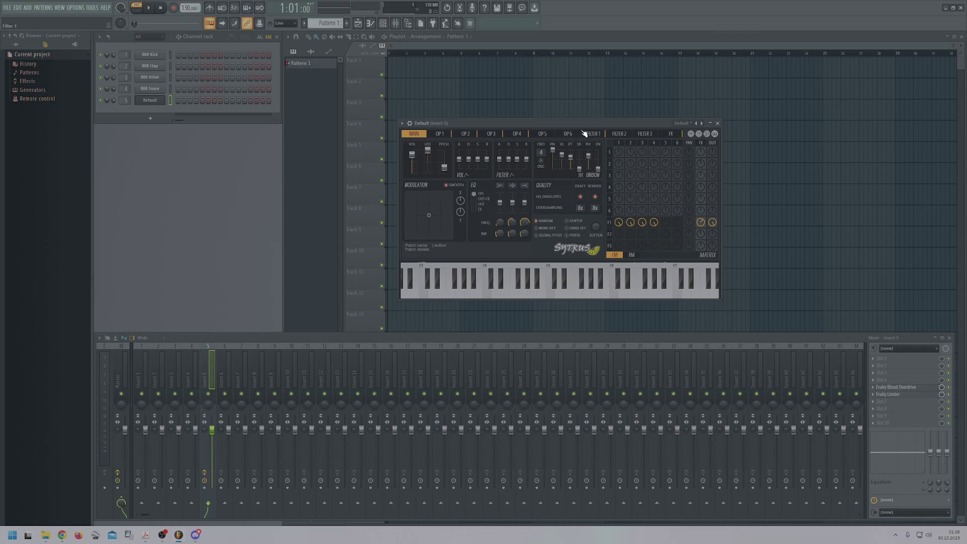
- Review the settings of operators 1 to 4 and return to the main settings
{"action": "left_click_drag", "start_coordinate": [573, 126], "coordinate": [563, 149]}
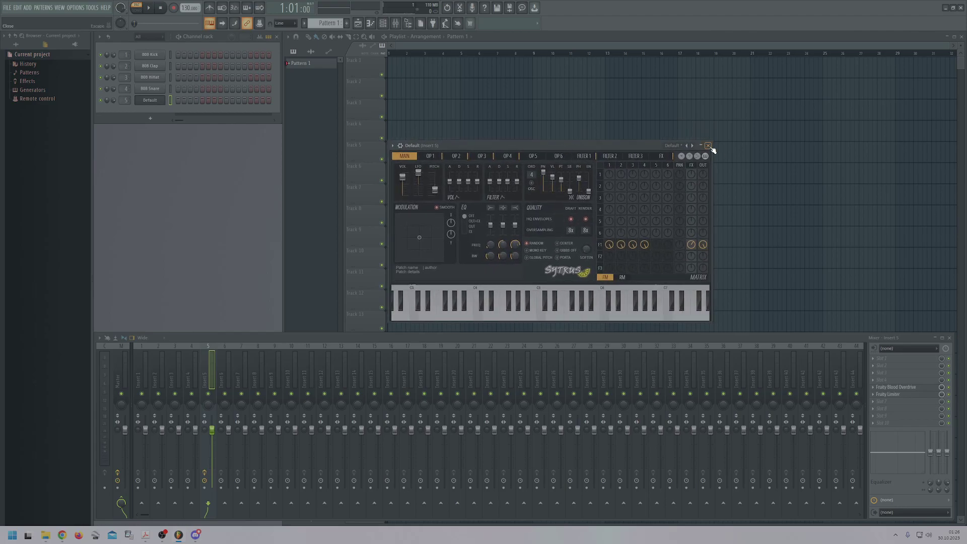
{"action": "left_click", "coordinate": [432, 156]}
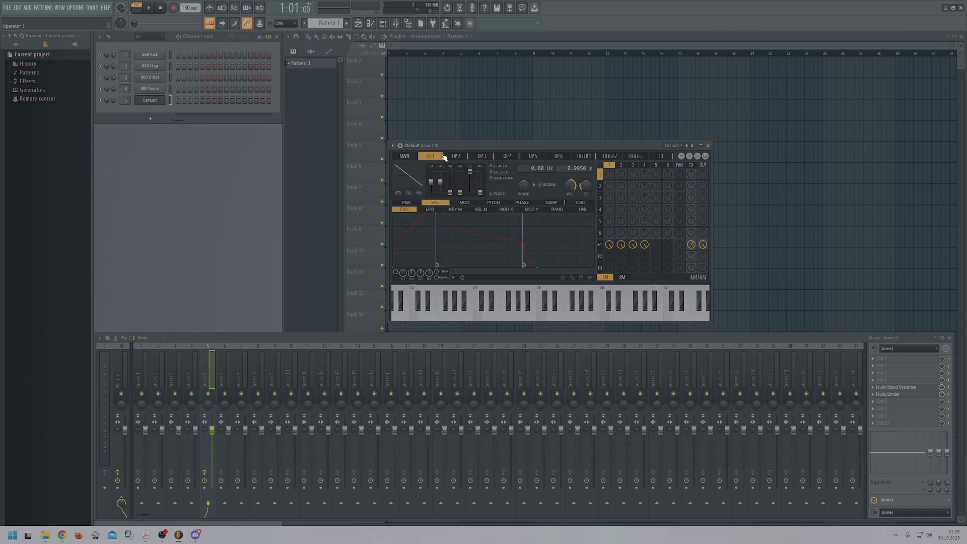
{"action": "left_click", "coordinate": [463, 158]}
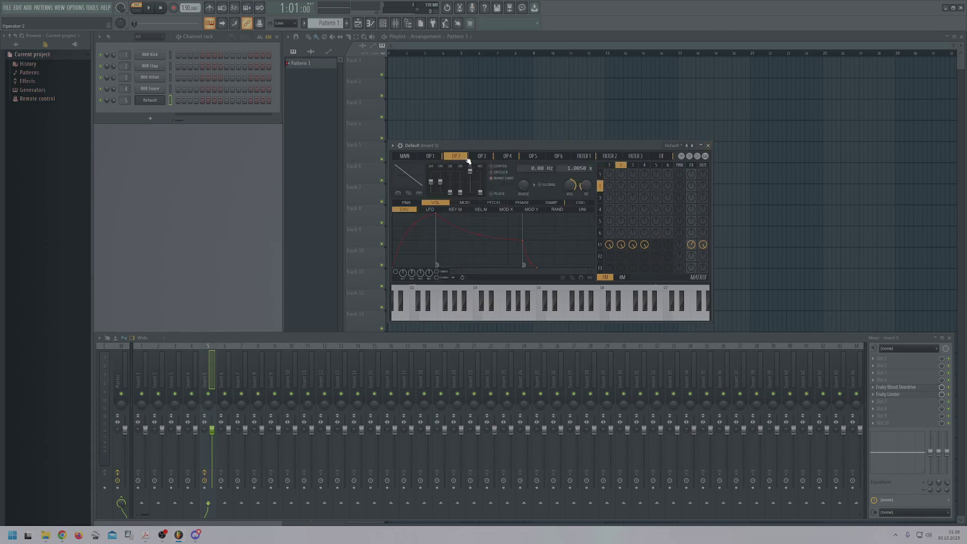
{"action": "left_click", "coordinate": [485, 159]}
{"action": "left_click", "coordinate": [506, 159]}
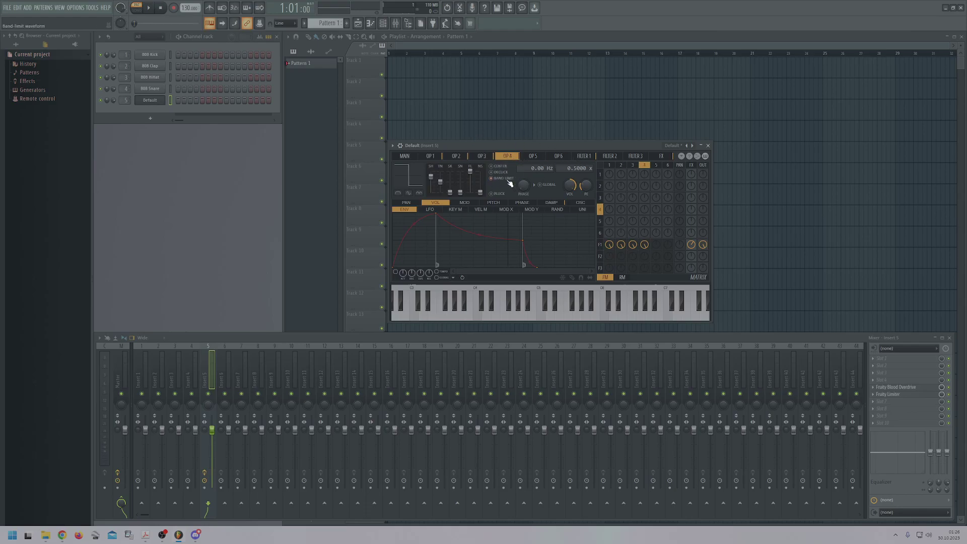
{"action": "left_click", "coordinate": [406, 157]}
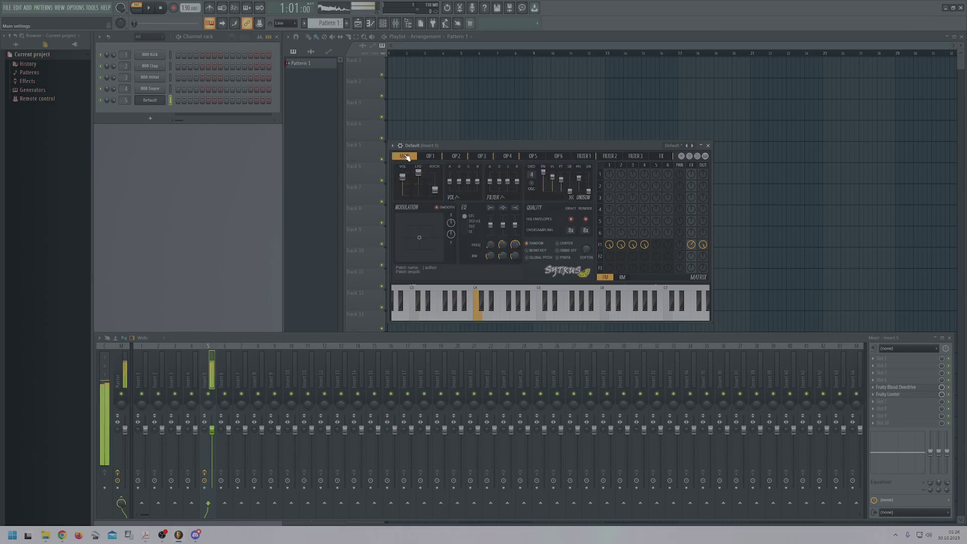
- Play a run of notes over several octaves to judge the finished patch
{"action": "key", "text": "b"}
{"action": "key", "text": "t"}
{"action": "key", "text": "u"}
{"action": "key", "text": "i"}
{"action": "key", "text": "q"}
{"action": "key", "text": "i"}
{"action": "key", "text": "q"}
{"action": "key", "text": "m"}
{"action": "key", "text": "z"}
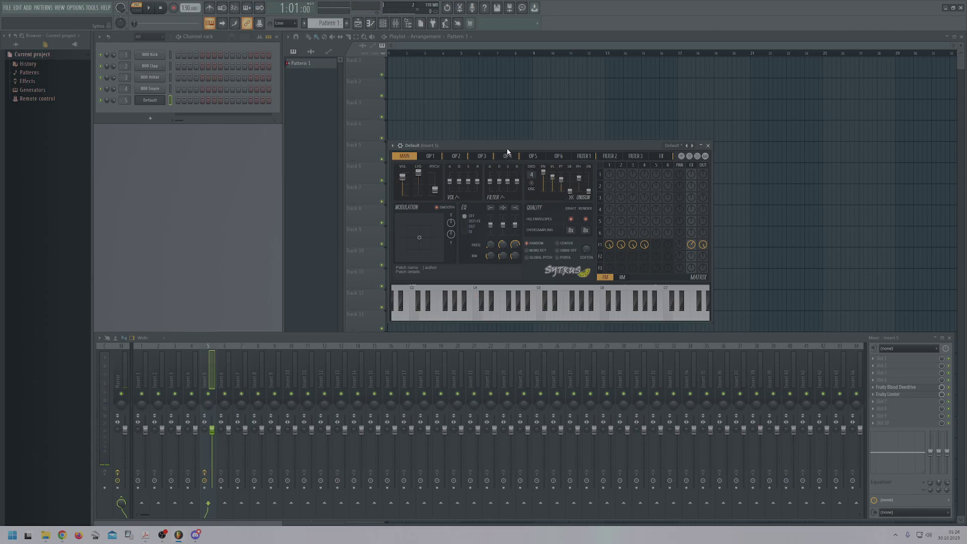
- Close the synth window and open the piano roll for its channel
{"action": "left_click_drag", "start_coordinate": [507, 145], "coordinate": [500, 130]}
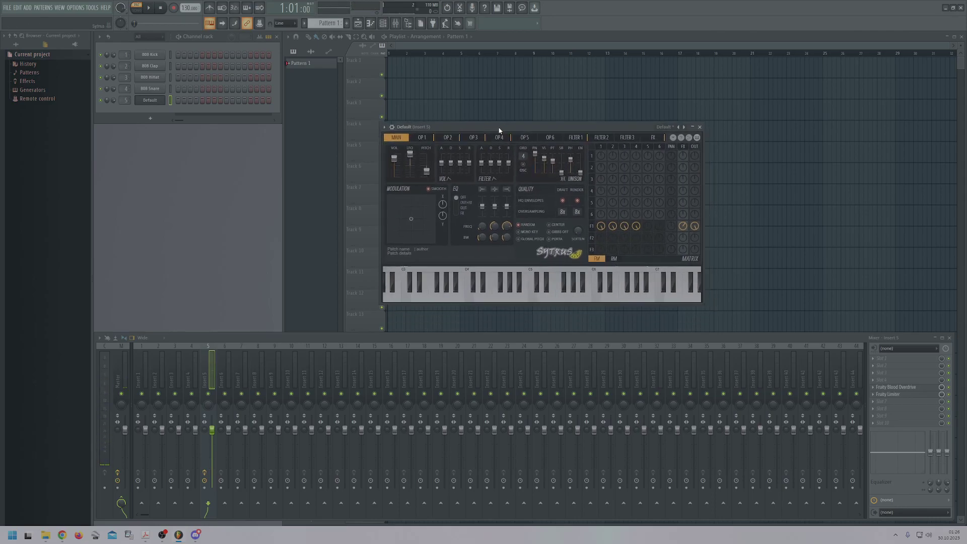
{"action": "left_click", "coordinate": [701, 128]}
{"action": "right_click", "coordinate": [145, 104]}
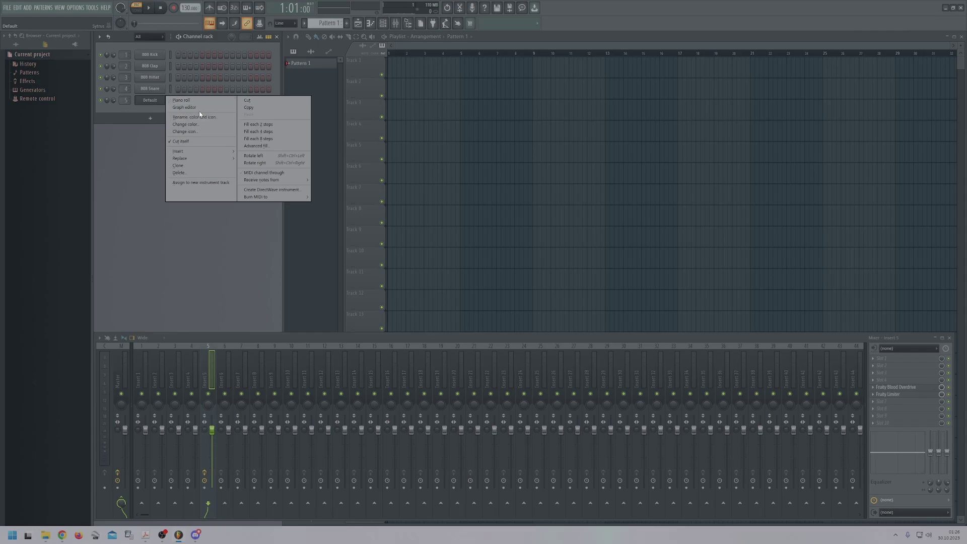
{"action": "left_click", "coordinate": [181, 100]}
{"action": "left_click_drag", "start_coordinate": [575, 152], "coordinate": [582, 116]}
- Draw a two-bar A#3 note from the start of the pattern and play it at 90 BPM
{"action": "left_click", "coordinate": [363, 255]}
{"action": "left_click", "coordinate": [355, 271]}
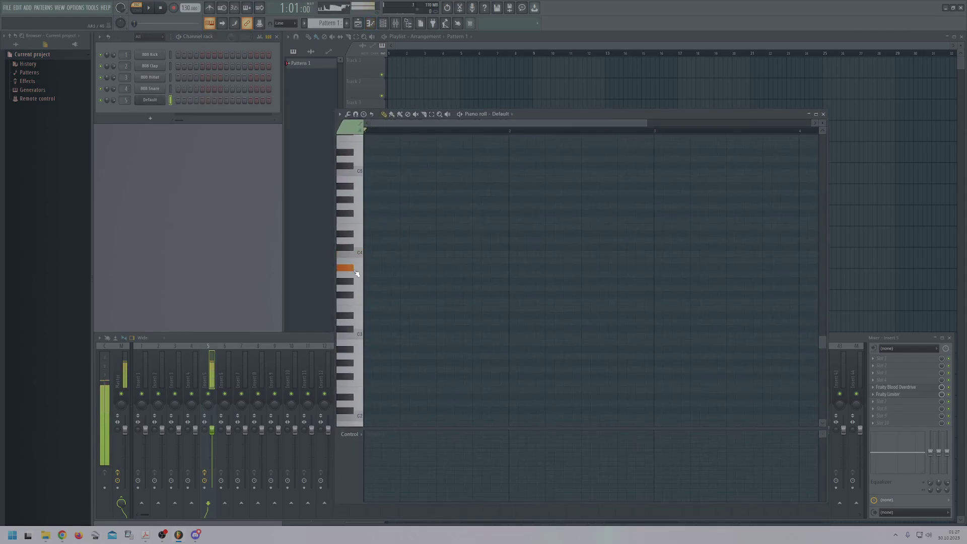
{"action": "left_click", "coordinate": [367, 268]}
{"action": "left_click_drag", "start_coordinate": [379, 268], "coordinate": [655, 274]}
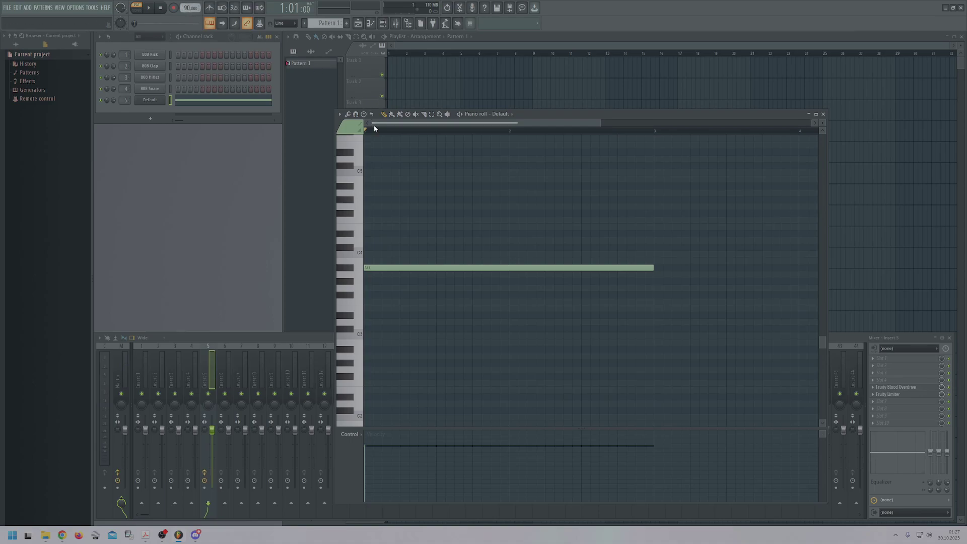
{"action": "key", "text": "space"}
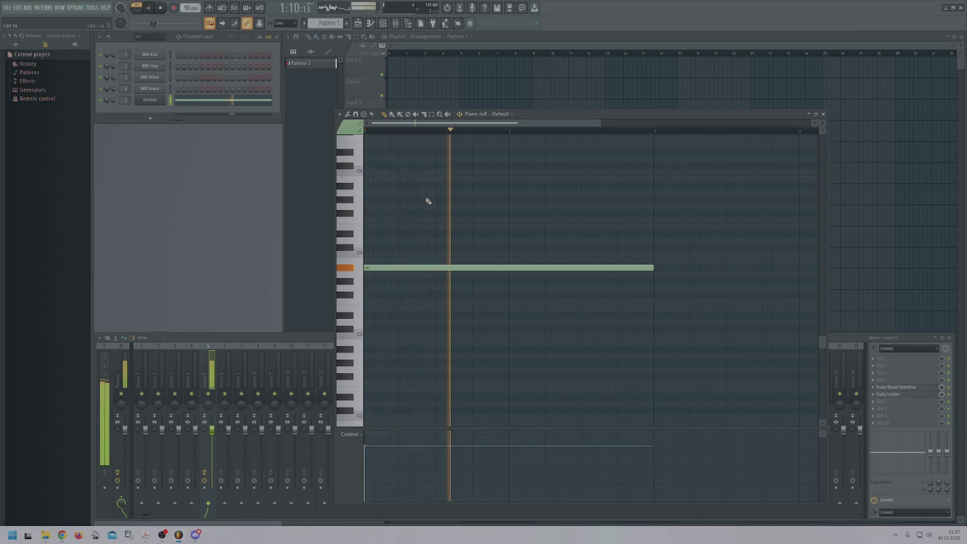
- Stop playback, then enable the cutoff envelope of Filter 1 in the Default channel's synth and play test notes
{"action": "key", "text": "space"}
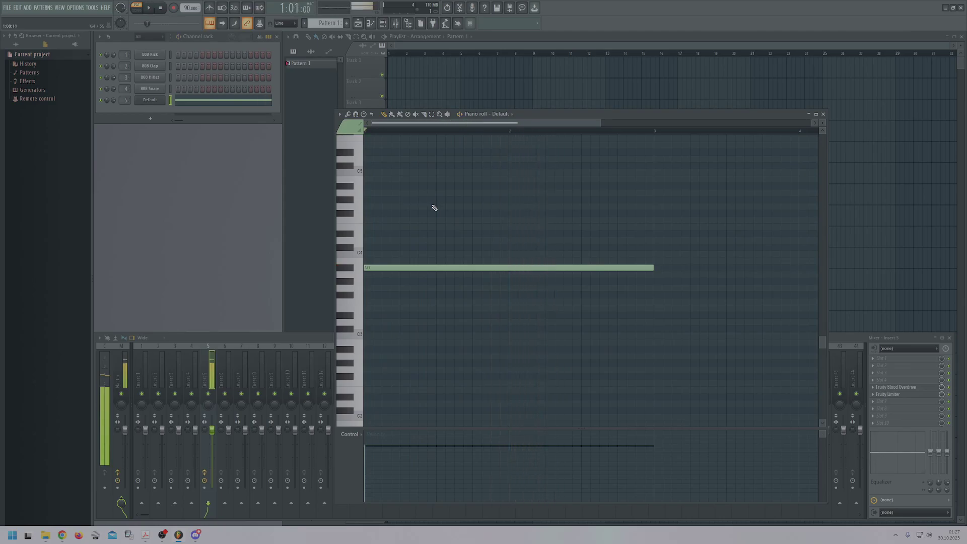
{"action": "left_click", "coordinate": [149, 103]}
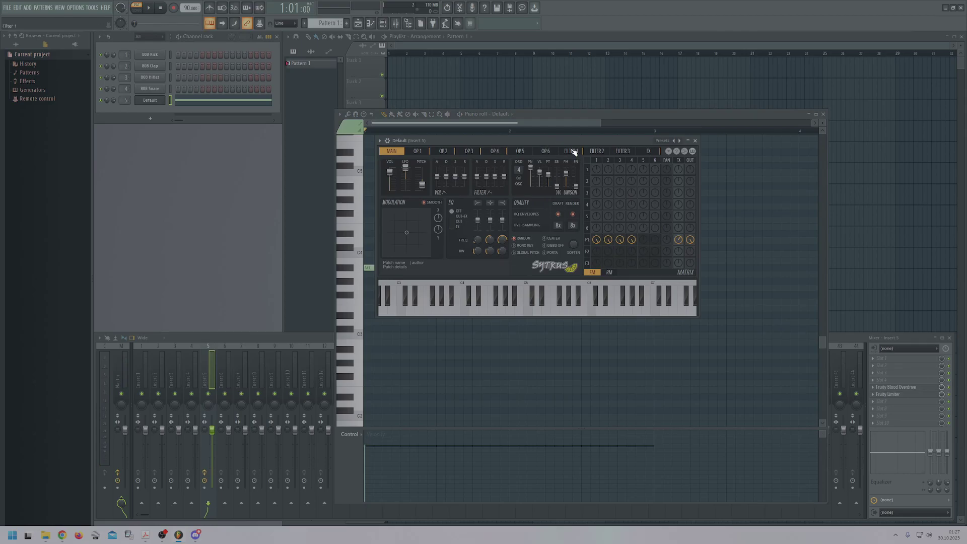
{"action": "left_click", "coordinate": [574, 152]}
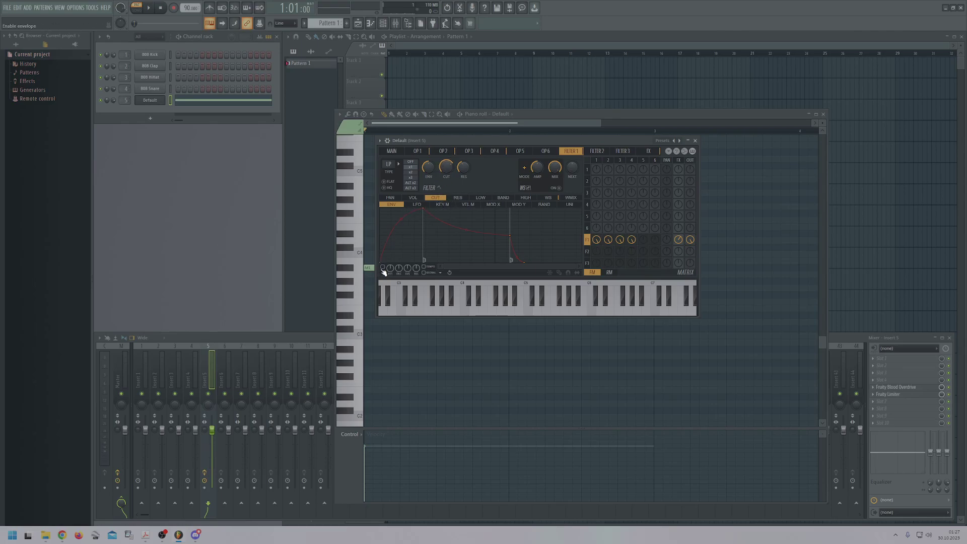
{"action": "key", "text": "z"}
{"action": "key", "text": "n"}
- Load the Gate - basic preset into Filter 1's cutoff envelope and play a C4 note
{"action": "left_click", "coordinate": [442, 274]}
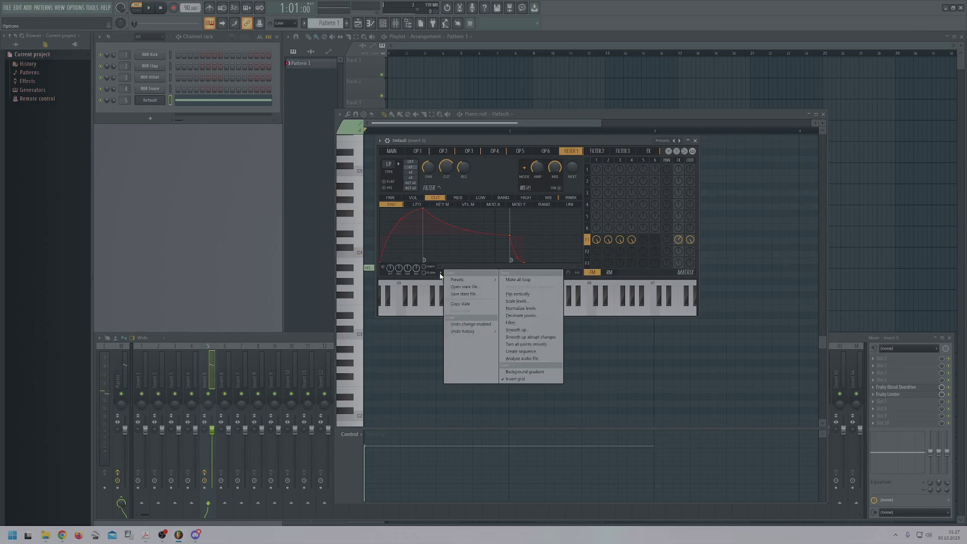
{"action": "mouse_move", "coordinate": [473, 280]}
{"action": "left_click", "coordinate": [523, 308]}
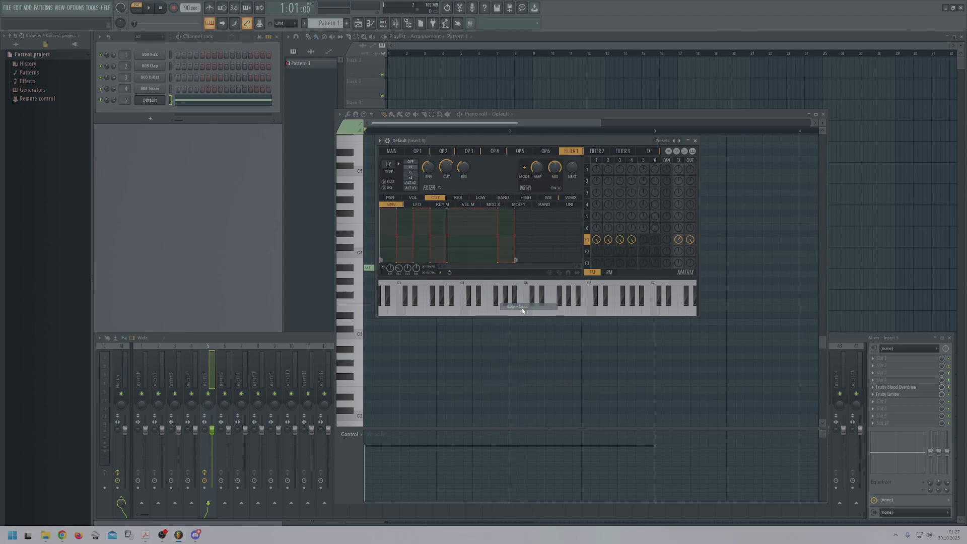
{"action": "key", "text": "z"}
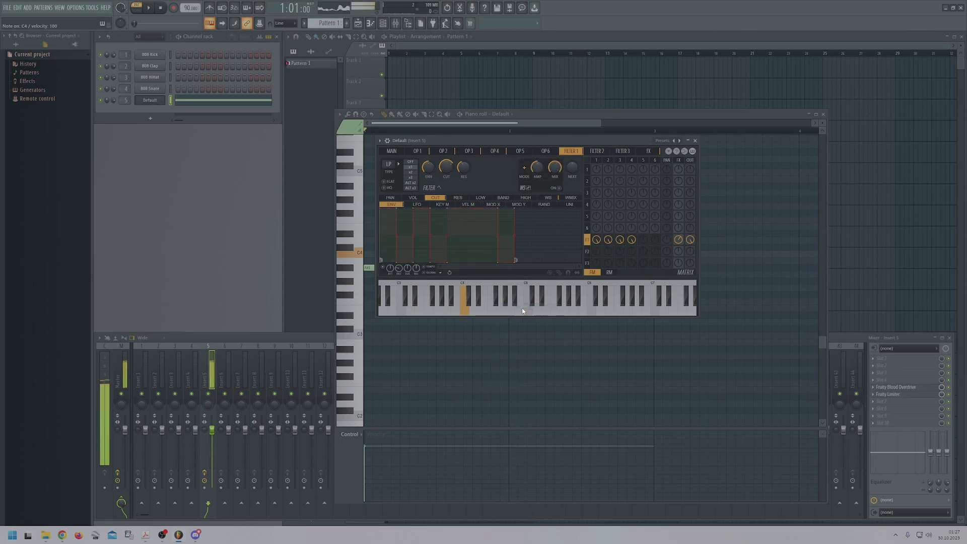
- Load the Arp - 1 2 1 3 preset into Filter 1's cutoff envelope and play a C4 note
{"action": "left_click", "coordinate": [441, 273]}
{"action": "mouse_move", "coordinate": [471, 279]}
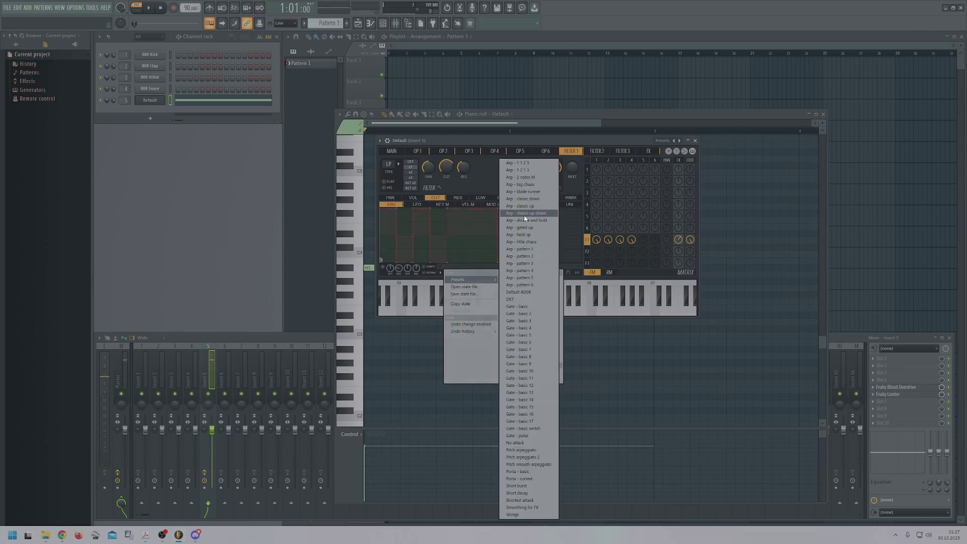
{"action": "left_click", "coordinate": [519, 169]}
{"action": "key", "text": "z"}
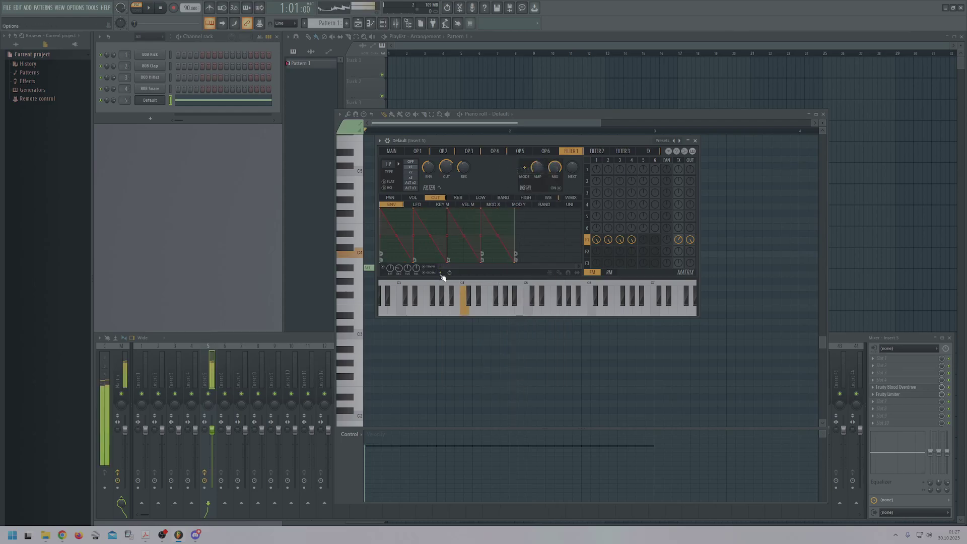
- Load the Gate - basic 3 preset into Filter 1's cutoff envelope and play a C4 note
{"action": "left_click", "coordinate": [442, 273]}
{"action": "mouse_move", "coordinate": [471, 279]}
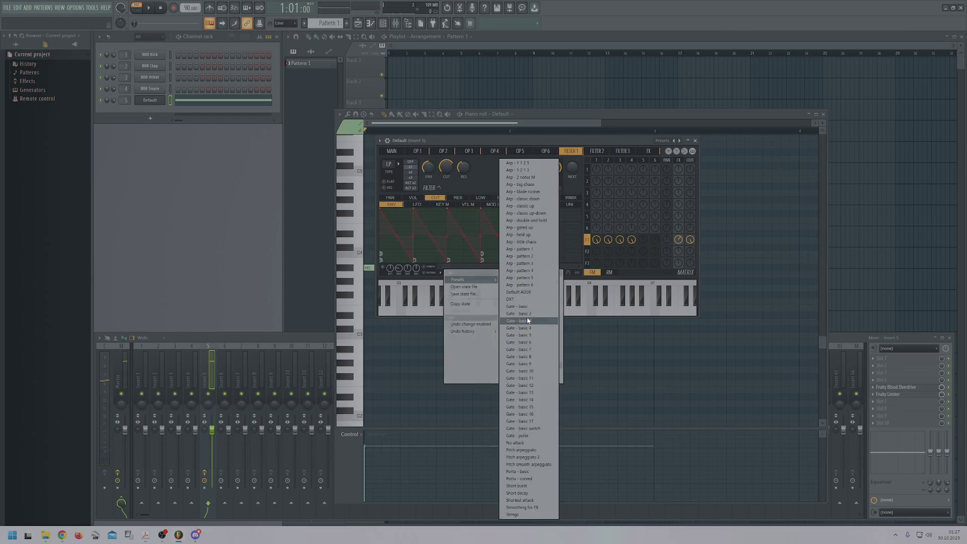
{"action": "left_click", "coordinate": [527, 319]}
{"action": "key", "text": "z"}
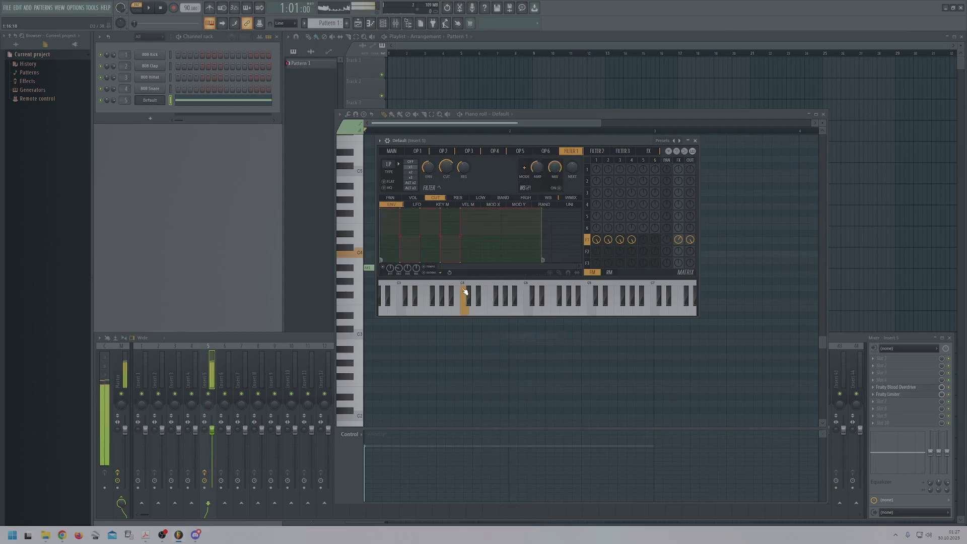
- Reset Filter 1's cutoff envelope with the Default ADSR preset and play a test note
{"action": "left_click", "coordinate": [442, 274]}
{"action": "mouse_move", "coordinate": [471, 279]}
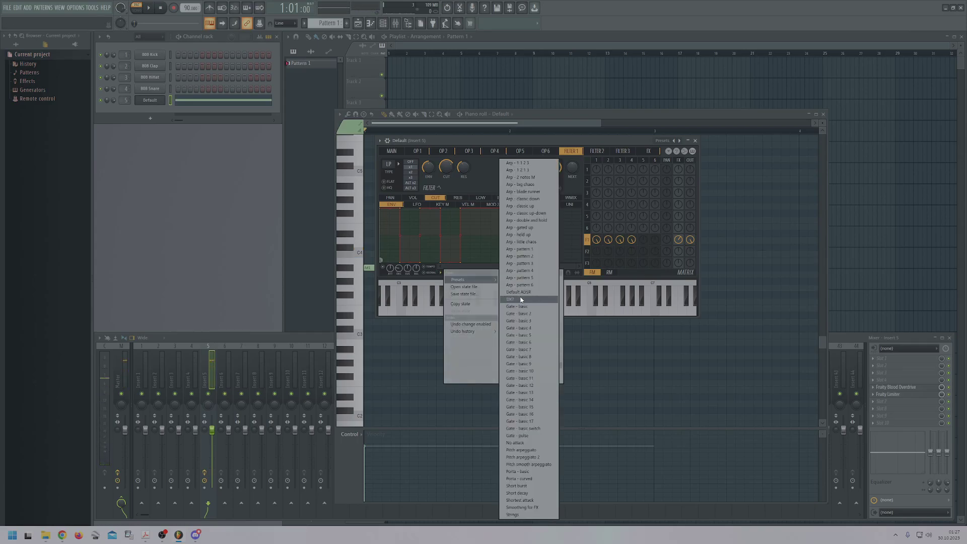
{"action": "left_click", "coordinate": [515, 293]}
{"action": "key", "text": "z"}
- Raise the cutoff envelope's start point to full level and delete its release end point and peak point
{"action": "left_click_drag", "start_coordinate": [383, 263], "coordinate": [380, 210]}
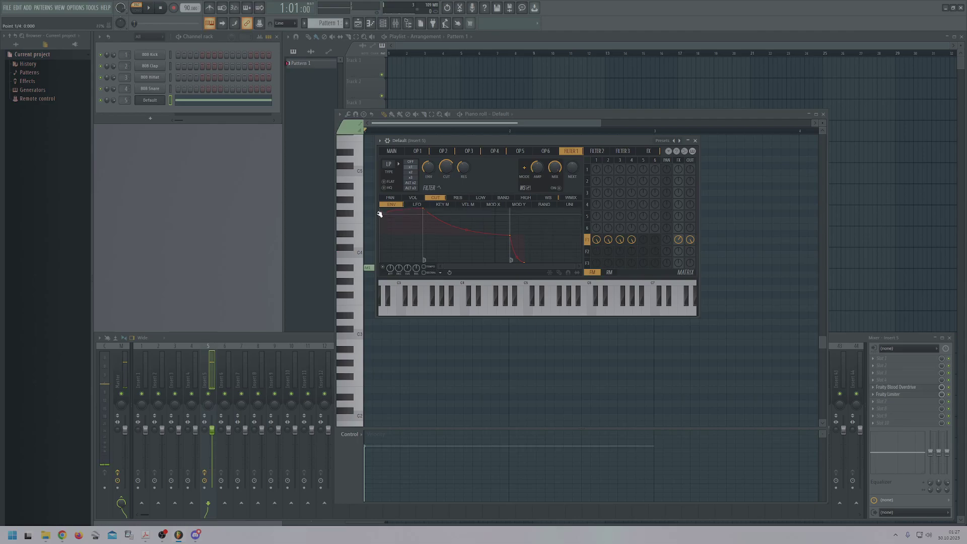
{"action": "right_click", "coordinate": [524, 262]}
{"action": "left_click", "coordinate": [538, 272]}
{"action": "right_click", "coordinate": [508, 237]}
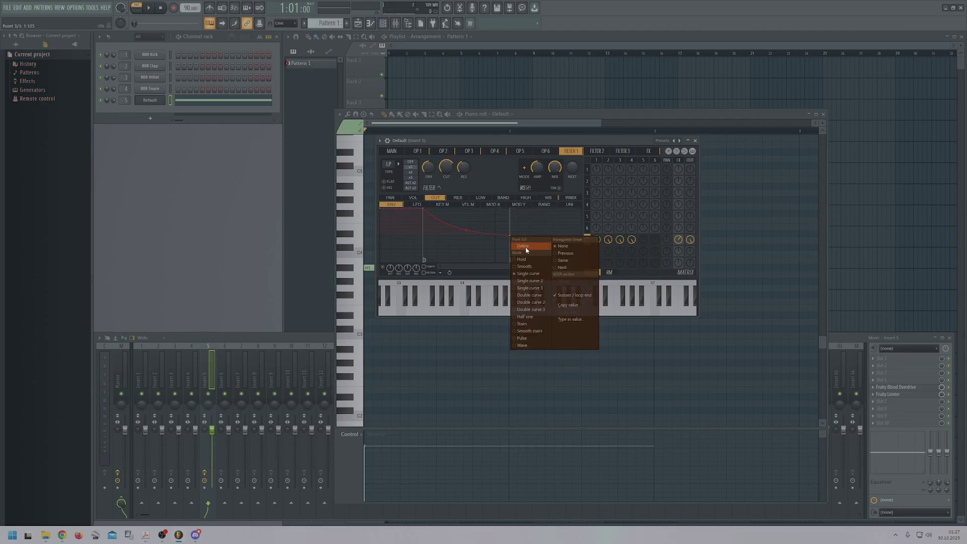
{"action": "right_click", "coordinate": [423, 212]}
{"action": "left_click", "coordinate": [437, 219]}
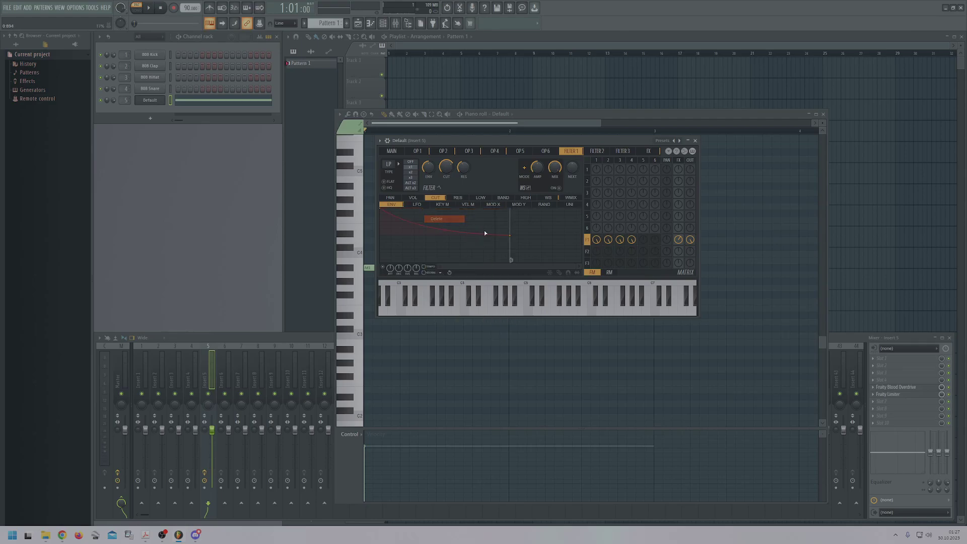
- Move the cutoff envelope's end point earlier and compare a flat mid-level start with a full-level start on a played note
{"action": "left_click_drag", "start_coordinate": [504, 236], "coordinate": [437, 236]}
{"action": "key", "text": "z"}
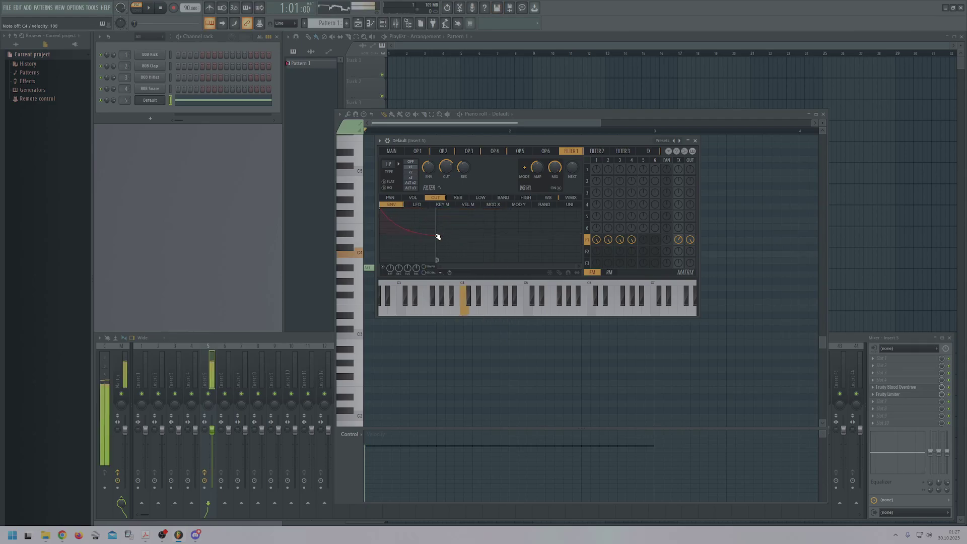
{"action": "left_click_drag", "start_coordinate": [382, 210], "coordinate": [380, 235]}
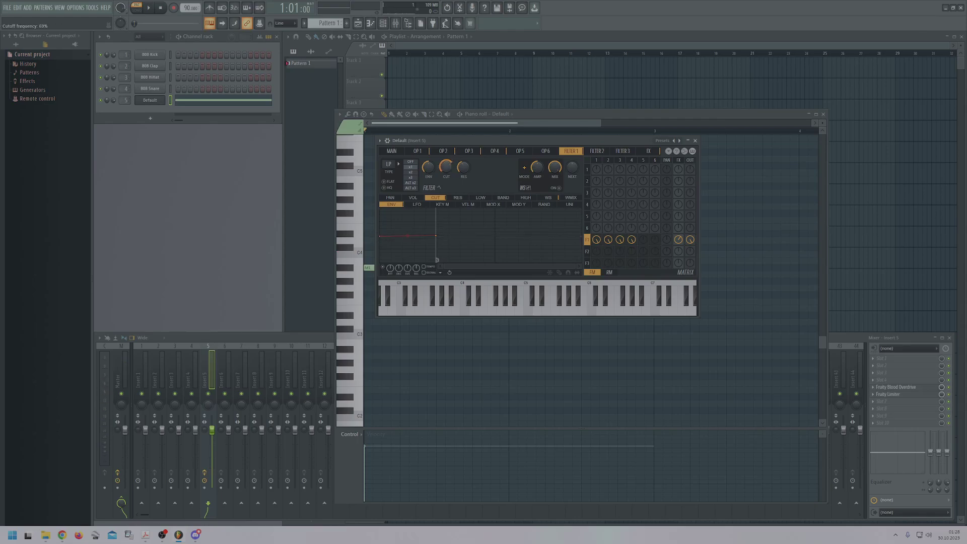
{"action": "left_click_drag", "start_coordinate": [380, 235], "coordinate": [379, 235]}
{"action": "key", "text": "z"}
{"action": "left_click_drag", "start_coordinate": [379, 236], "coordinate": [377, 206]}
{"action": "key", "text": "z"}
- Make the cutoff envelope fall from a mid-level start to the minimum over a much shorter time, testing it with C4 notes
{"action": "left_click_drag", "start_coordinate": [382, 214], "coordinate": [380, 235]}
{"action": "left_click_drag", "start_coordinate": [437, 238], "coordinate": [438, 261]}
{"action": "key", "text": "z"}
{"action": "key", "text": "z"}
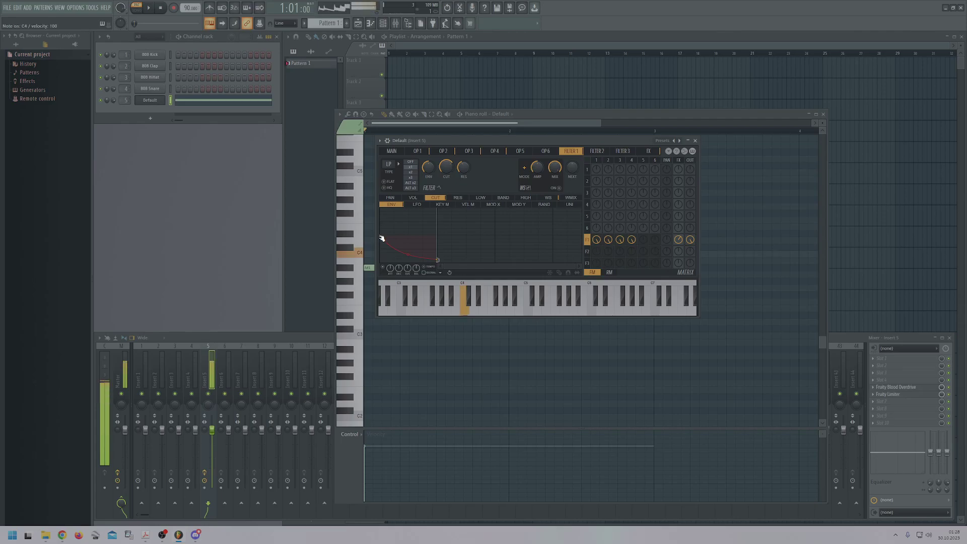
{"action": "left_click_drag", "start_coordinate": [435, 259], "coordinate": [395, 259]}
{"action": "key", "text": "z"}
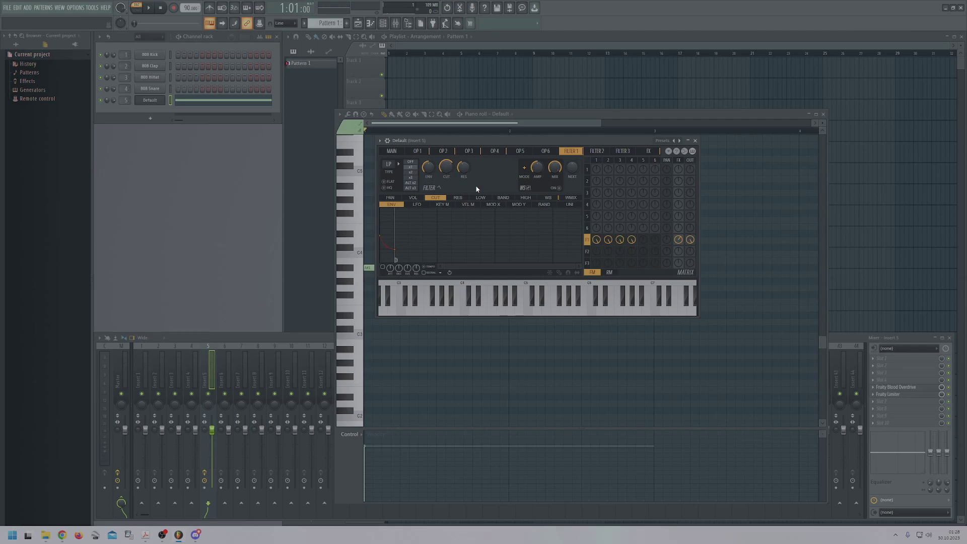
- Try Filter 1's waveshaper by switching it while playing test notes
{"action": "left_click", "coordinate": [548, 198]}
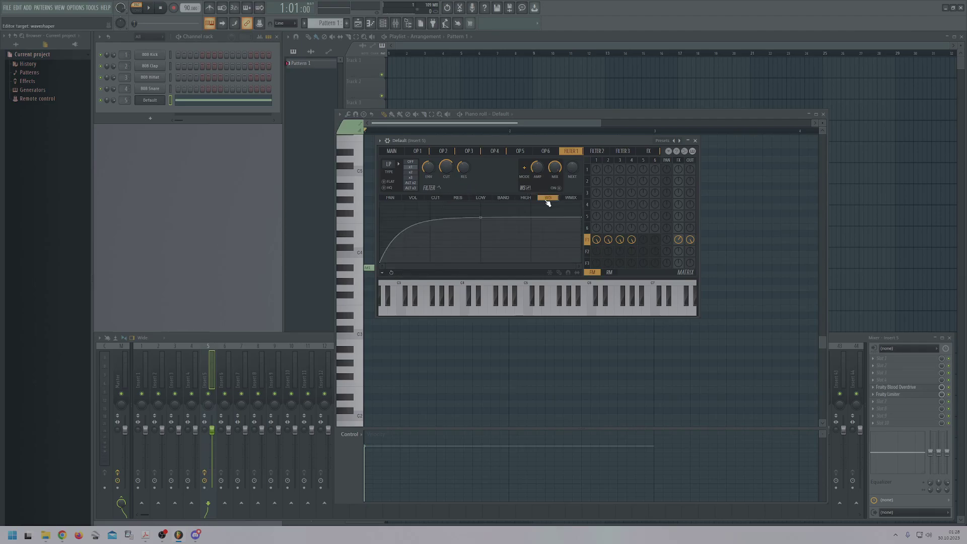
{"action": "key", "text": "z"}
{"action": "left_click", "coordinate": [559, 189]}
{"action": "key", "text": "z"}
{"action": "key", "text": "g"}
- Review Filter 1's volume envelope, the main settings, and the settings of operators 1, 2 and 4
{"action": "left_click", "coordinate": [414, 198]}
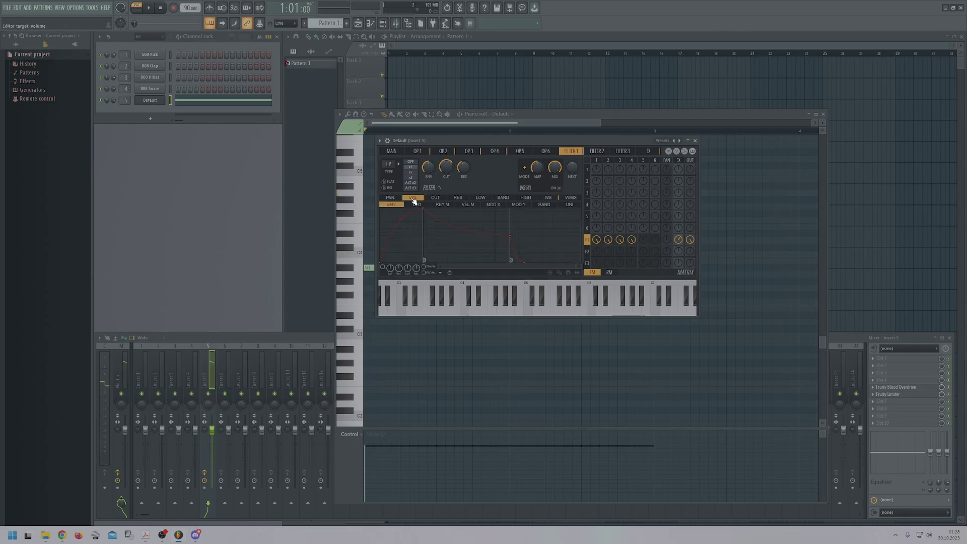
{"action": "left_click", "coordinate": [417, 152]}
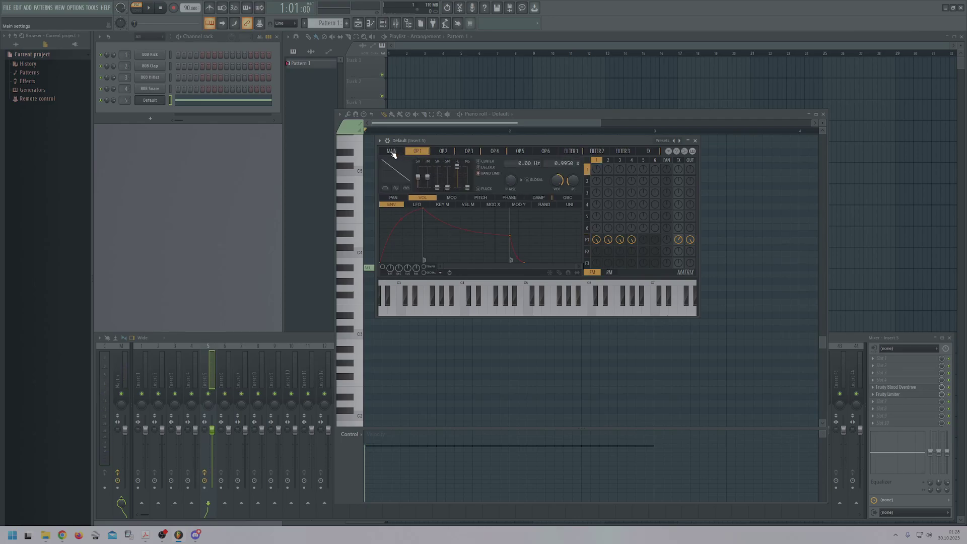
{"action": "left_click", "coordinate": [393, 152]}
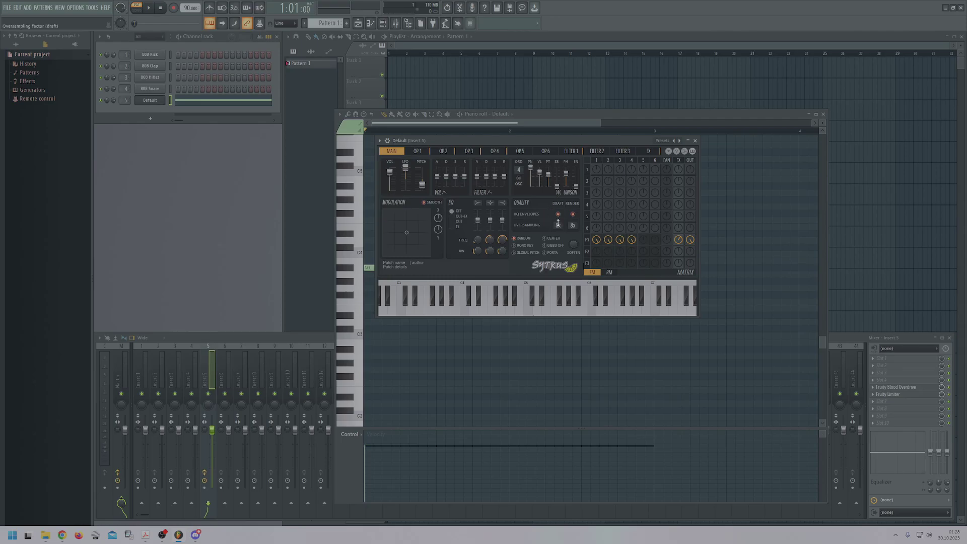
{"action": "left_click", "coordinate": [421, 152]}
{"action": "left_click", "coordinate": [460, 153]}
{"action": "left_click", "coordinate": [447, 154]}
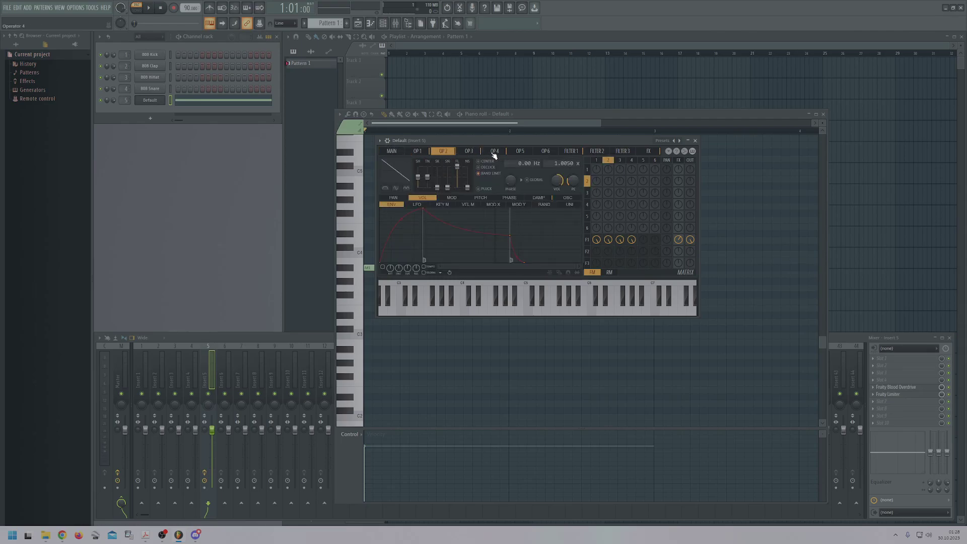
{"action": "left_click", "coordinate": [493, 153]}
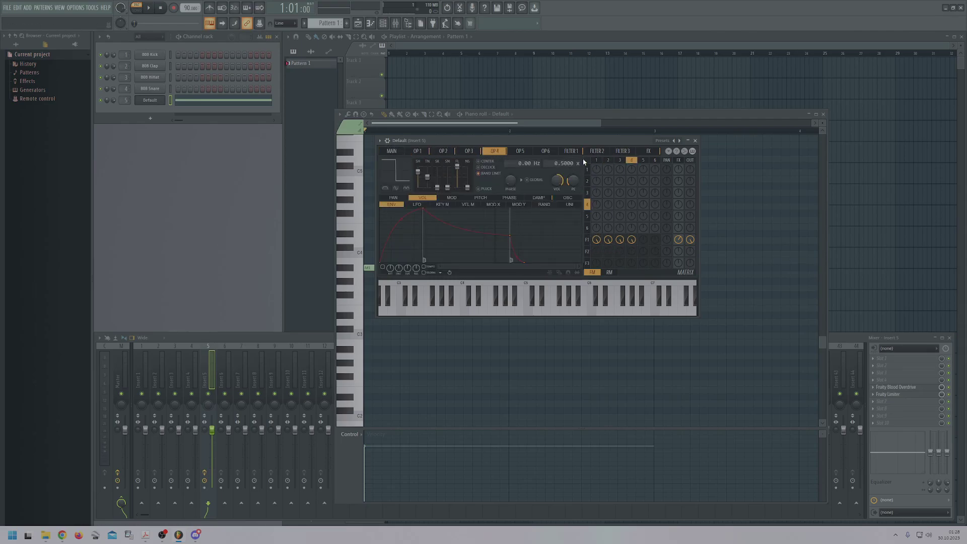
{"action": "left_click", "coordinate": [571, 151]}
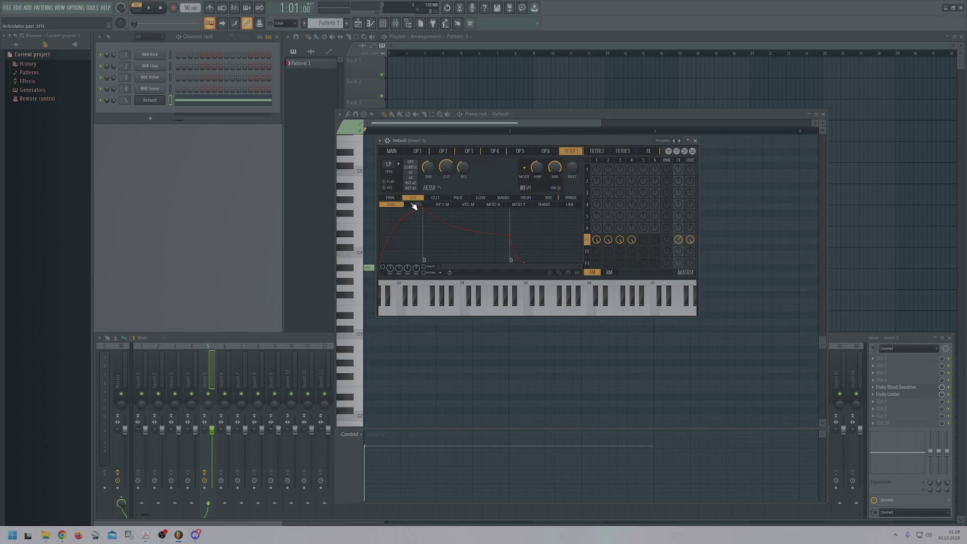
- In the synth's effects section, set the reverb color to W+ and the chorus order to 3, playing test notes
{"action": "left_click", "coordinate": [649, 152]}
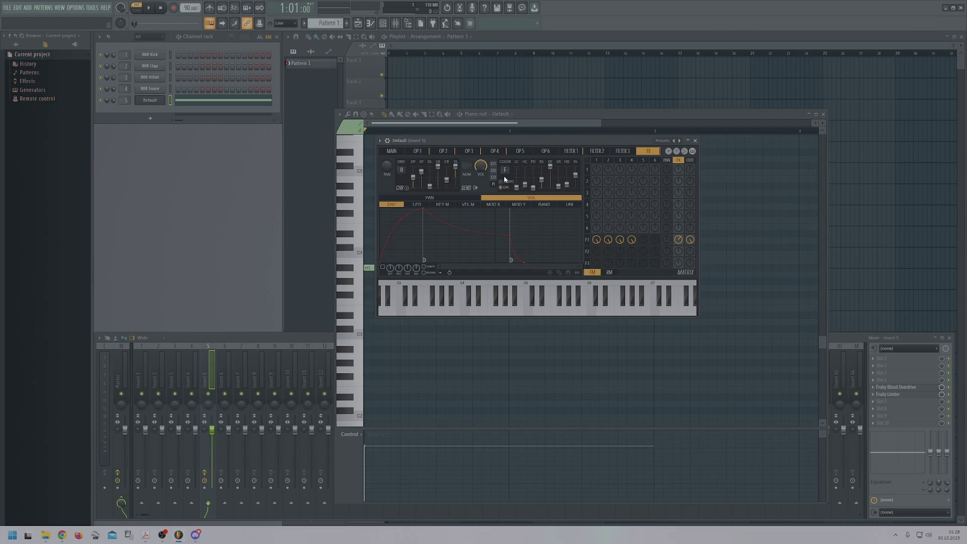
{"action": "key", "text": "z"}
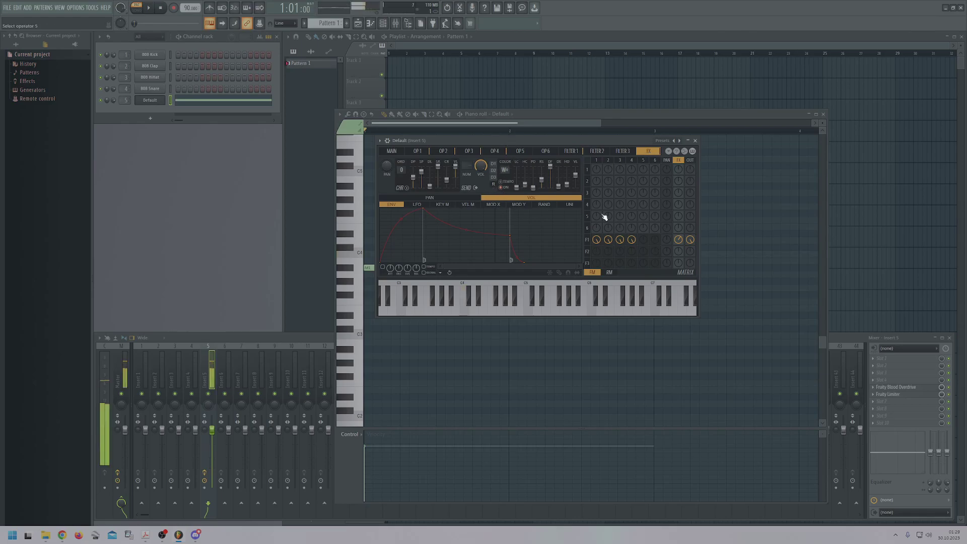
{"action": "key", "text": "z"}
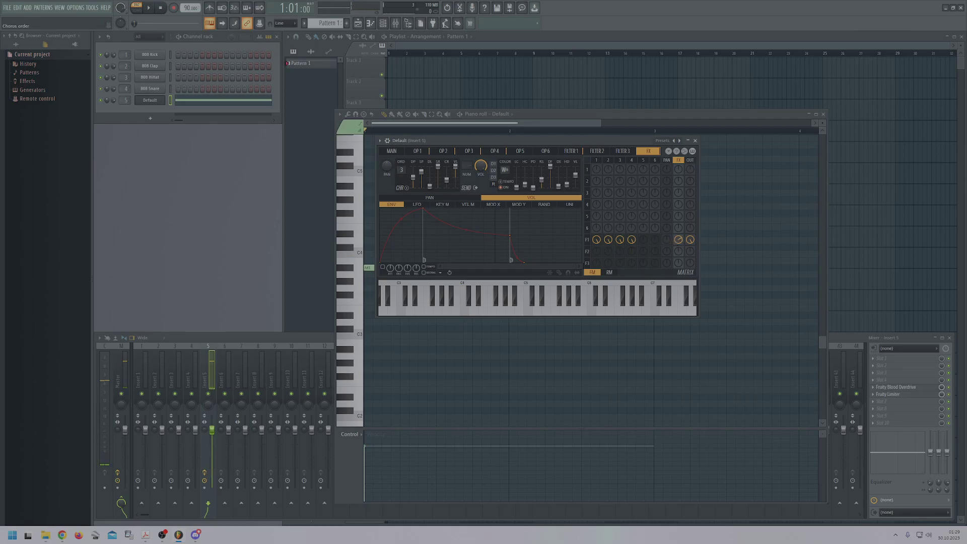
{"action": "key", "text": "z"}
{"action": "left_click_drag", "start_coordinate": [405, 172], "coordinate": [405, 168]}
{"action": "key", "text": "z"}
- Close the synth on its main settings and play back the pattern's long note
{"action": "left_click", "coordinate": [416, 152]}
{"action": "left_click", "coordinate": [400, 153]}
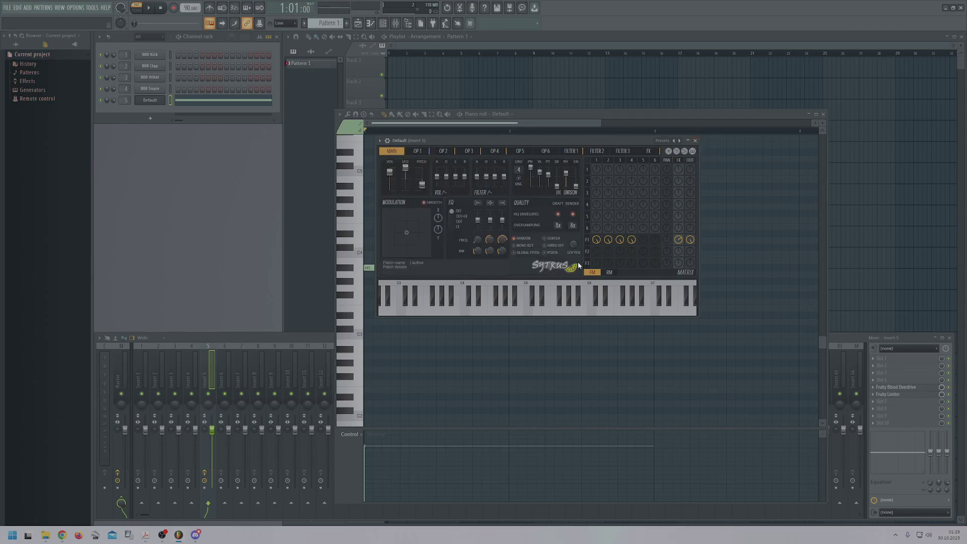
{"action": "left_click", "coordinate": [695, 140]}
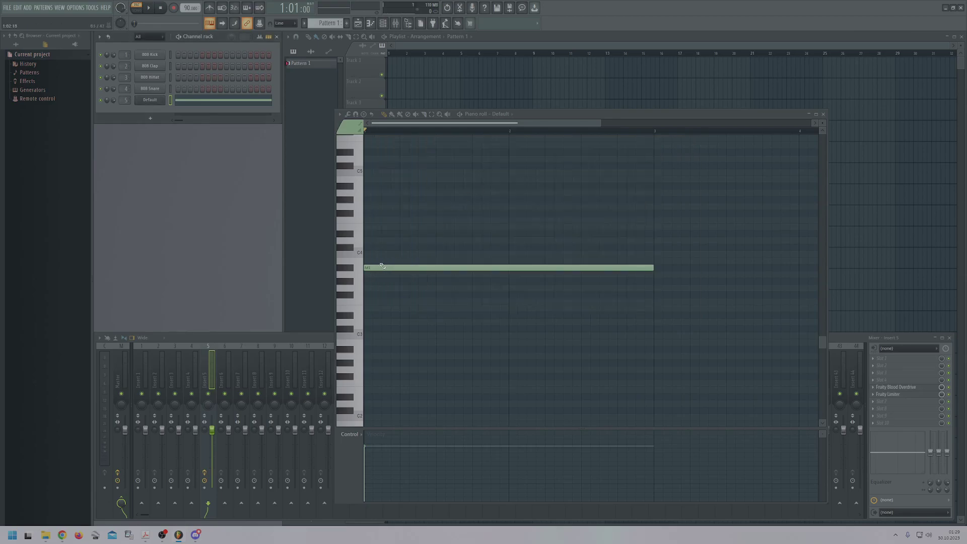
{"action": "key", "text": "space"}
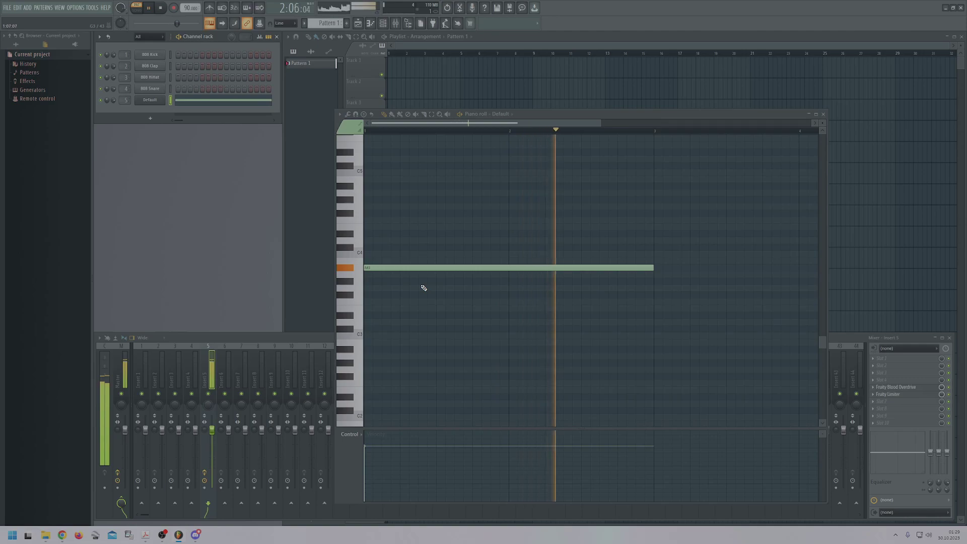
{"action": "key", "text": "space"}
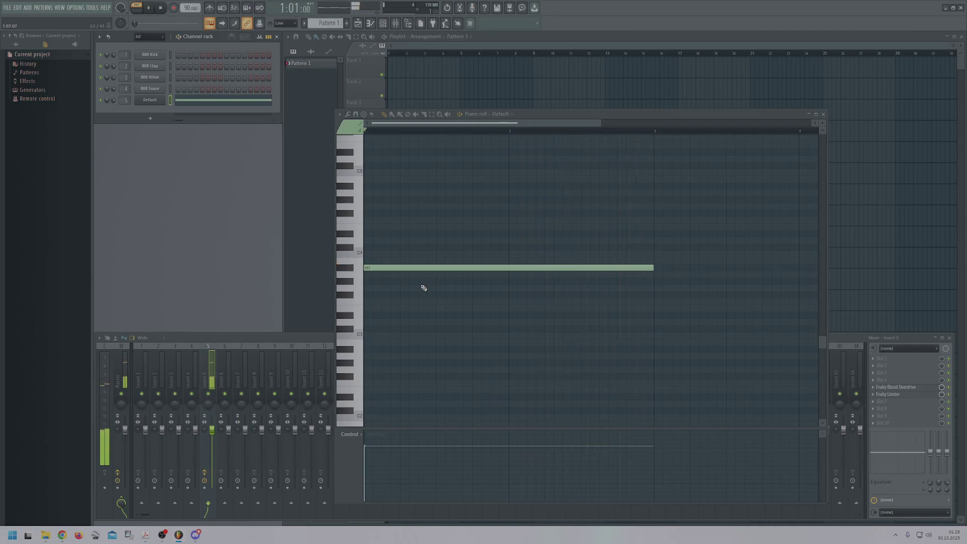
- Close the piano roll and place Pattern 1 at the start of Track 1 in the playlist
{"action": "left_click", "coordinate": [825, 115]}
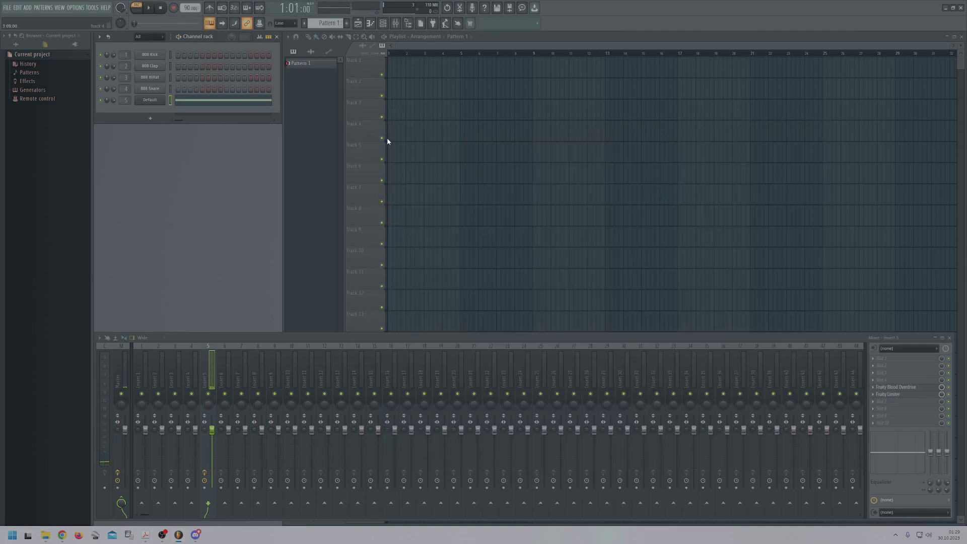
{"action": "left_click", "coordinate": [387, 76]}
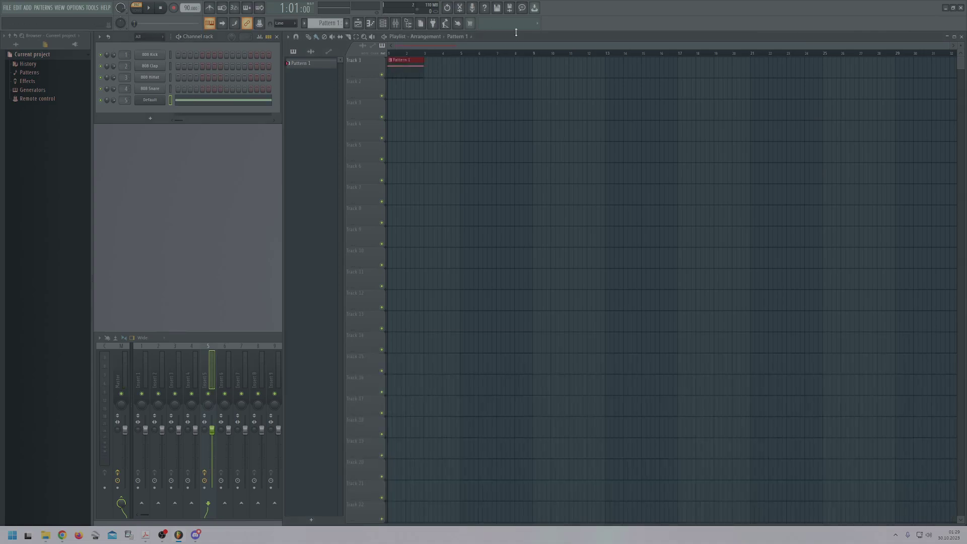